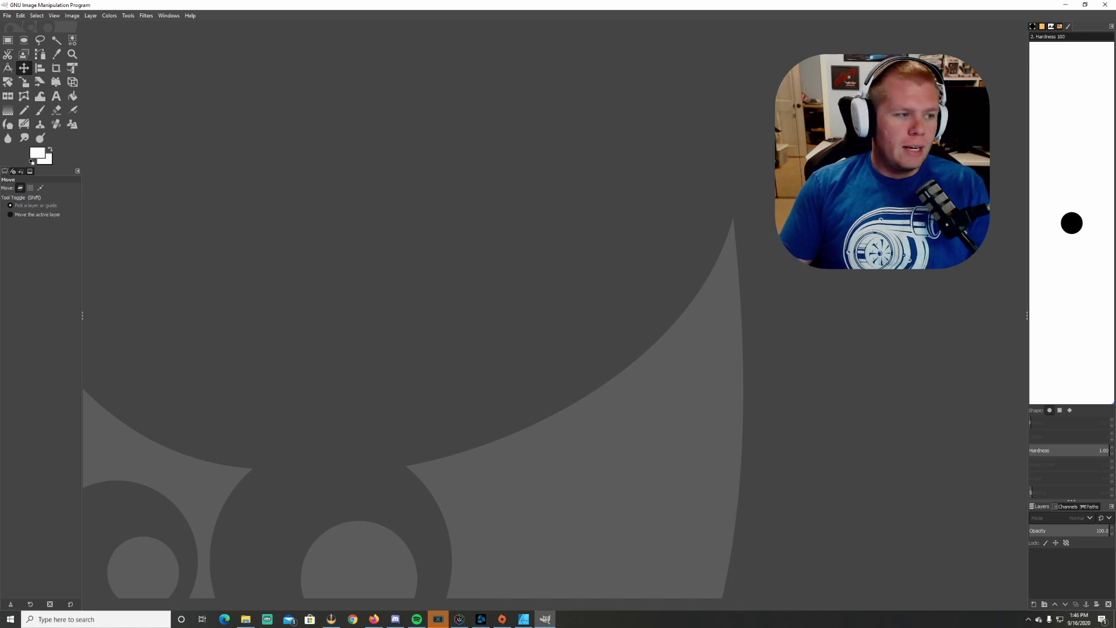
- Open twitch.png from the Free folder in GIMP, keeping its colour profile
{"action": "key", "text": "alt+Tab"}
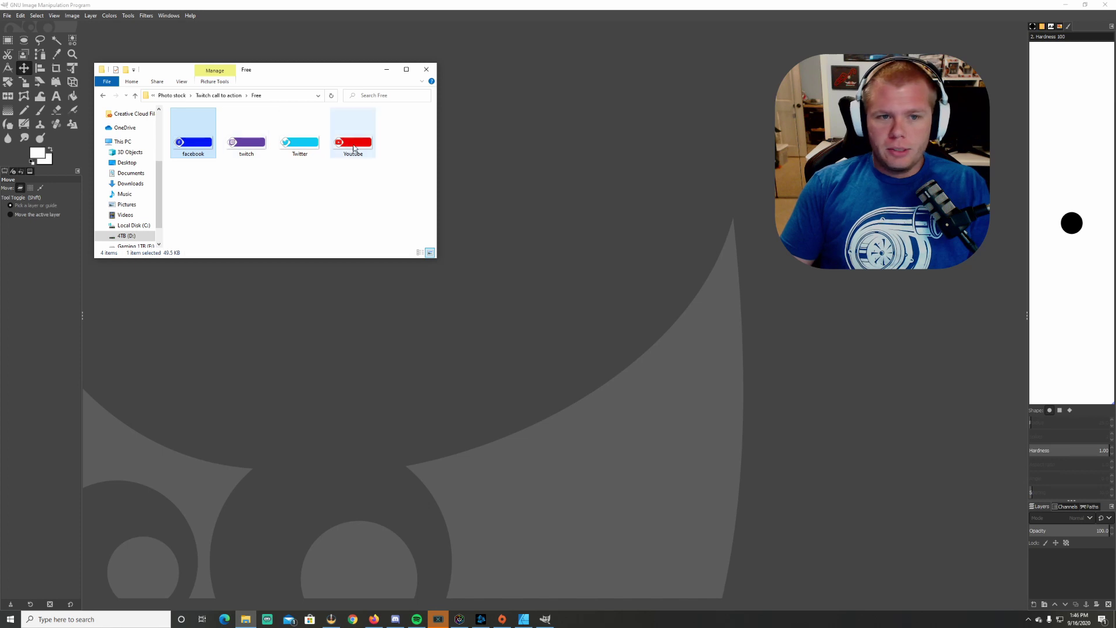
{"action": "left_click_drag", "start_coordinate": [247, 143], "coordinate": [548, 263]}
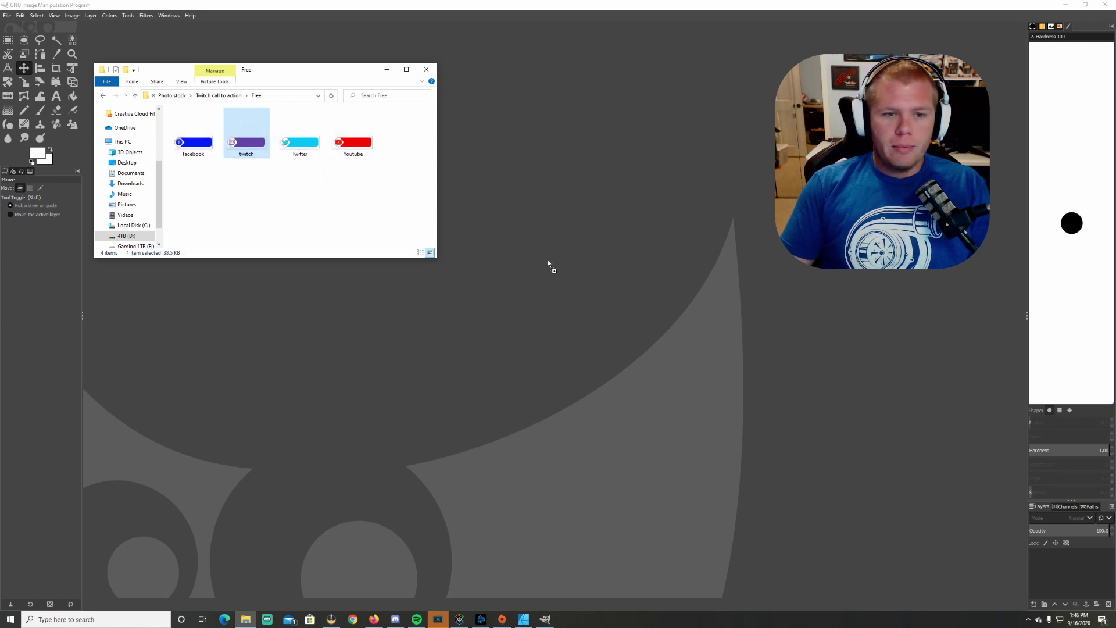
{"action": "left_click", "coordinate": [205, 232]}
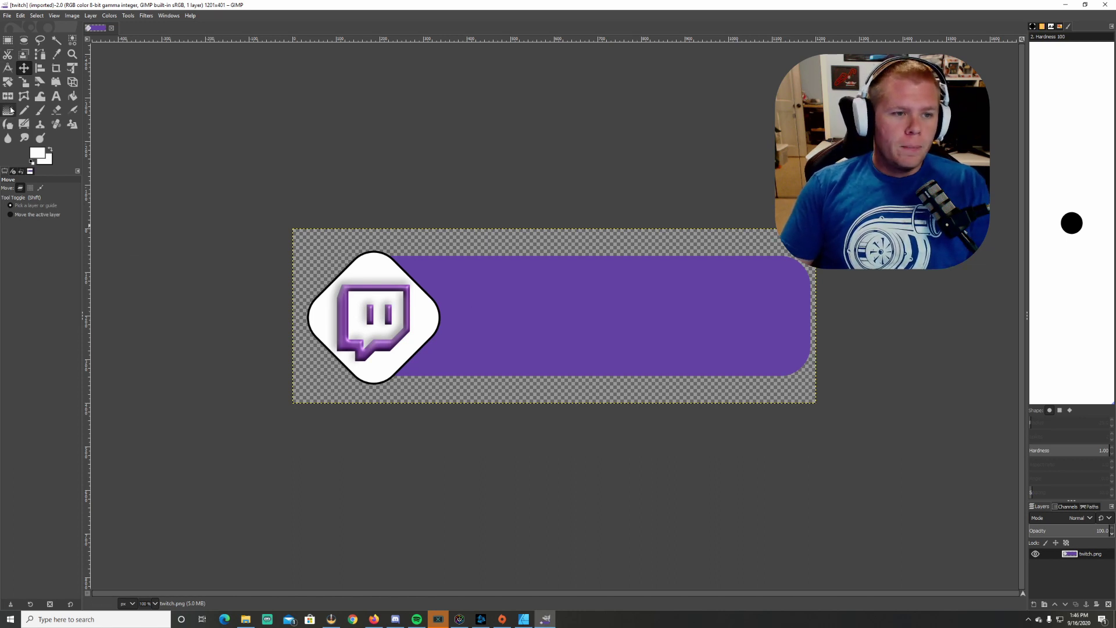
- Select the Text tool and set its font to Arial Heavy
{"action": "left_click", "coordinate": [57, 97]}
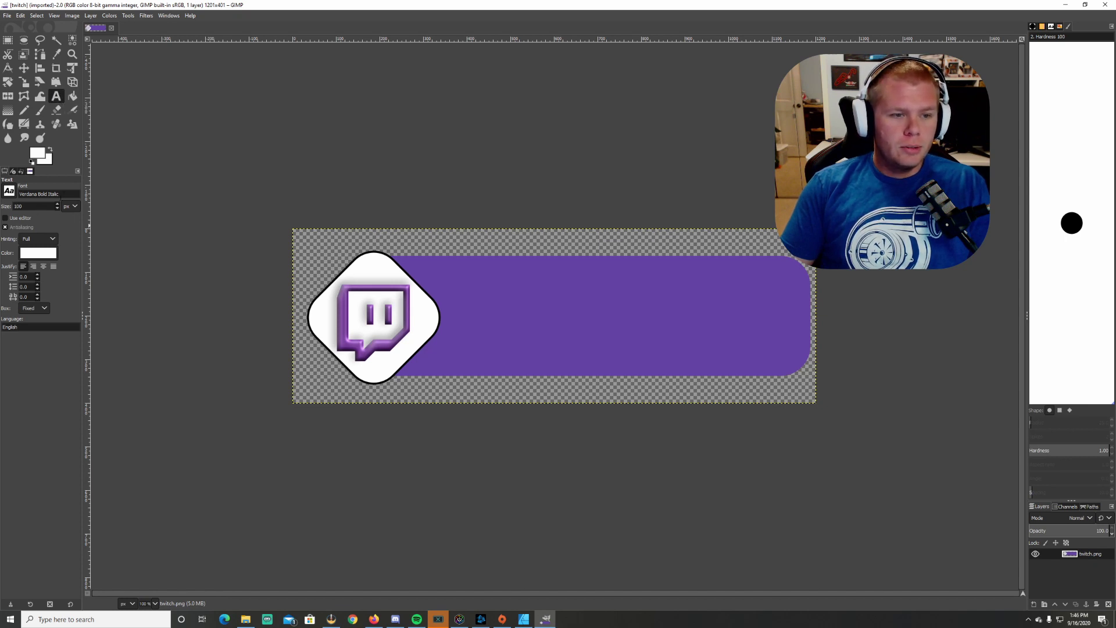
{"action": "left_click", "coordinate": [9, 192]}
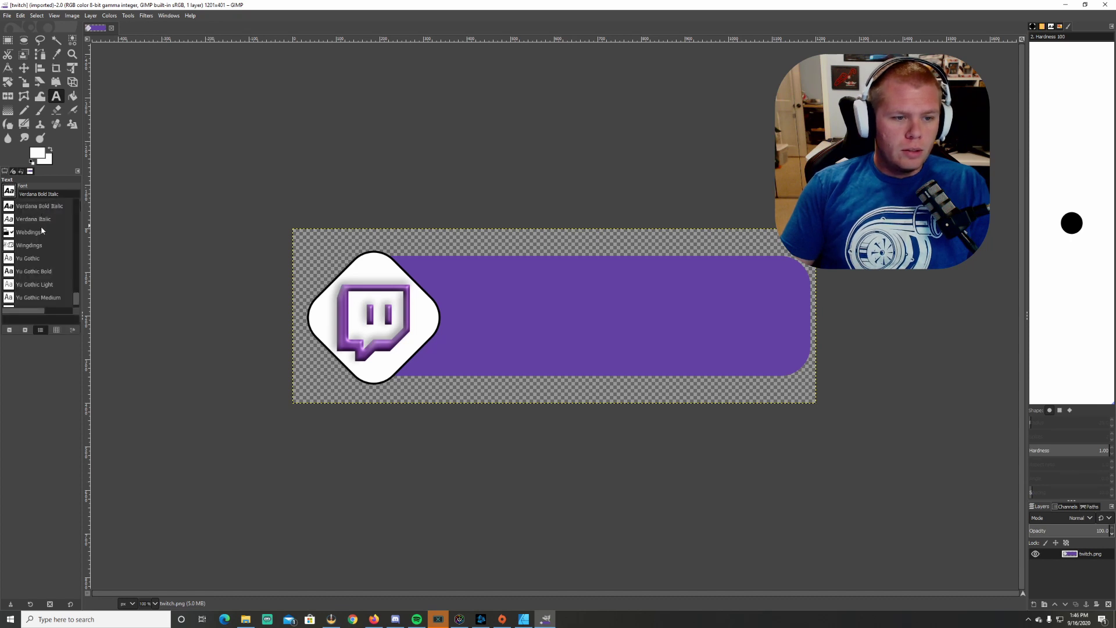
{"action": "scroll", "coordinate": [40, 243], "scroll_direction": "up", "scroll_amount": 2}
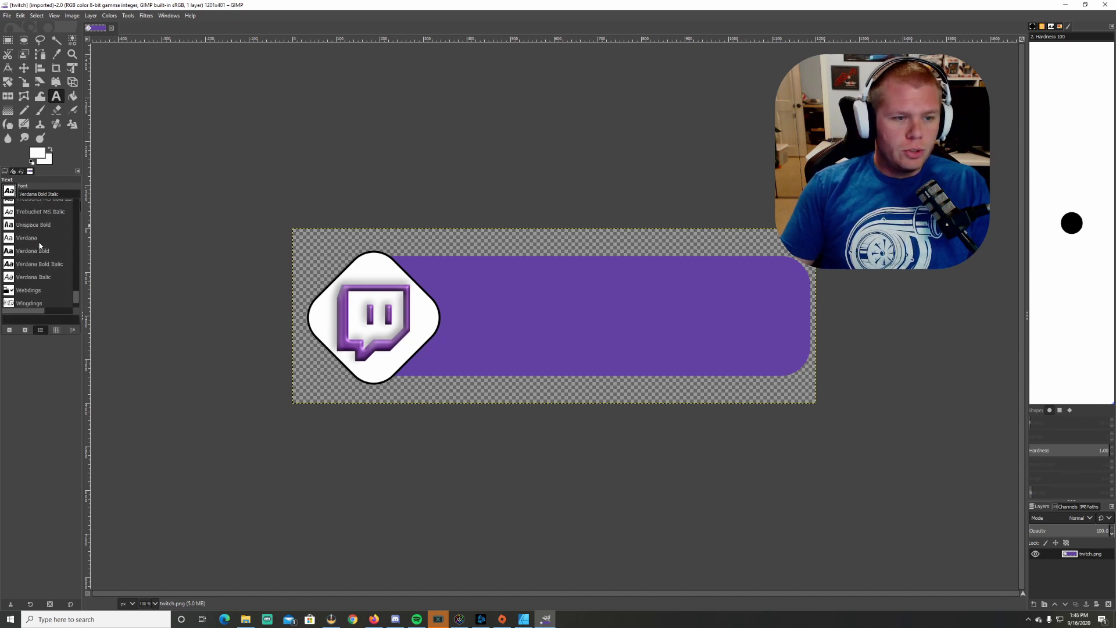
{"action": "scroll", "coordinate": [39, 246], "scroll_direction": "up", "scroll_amount": 8}
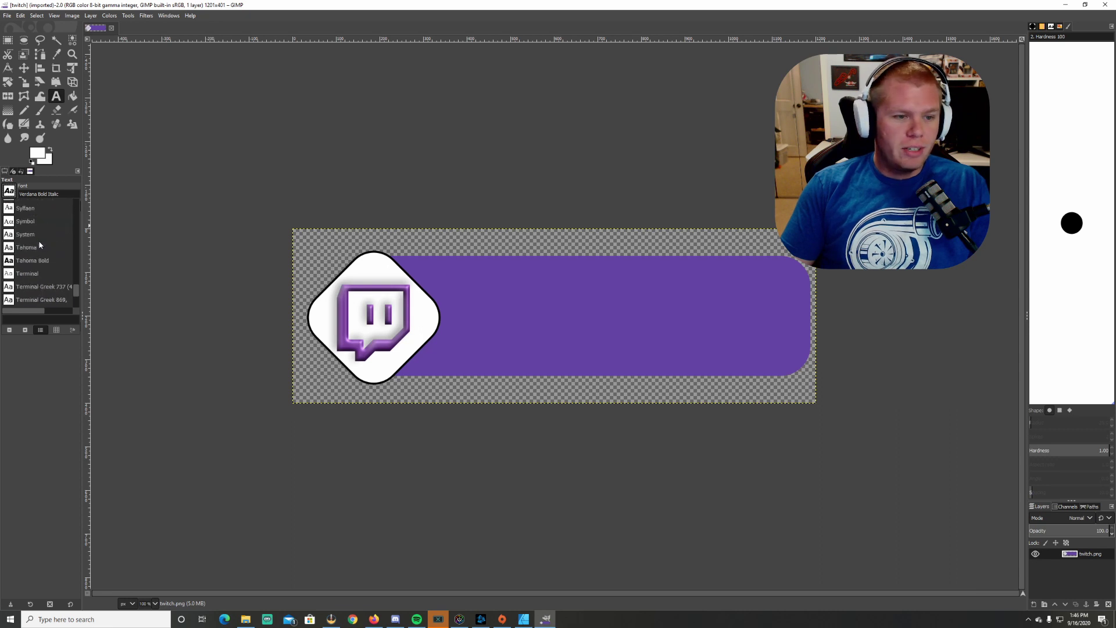
{"action": "scroll", "coordinate": [39, 245], "scroll_direction": "up", "scroll_amount": 10}
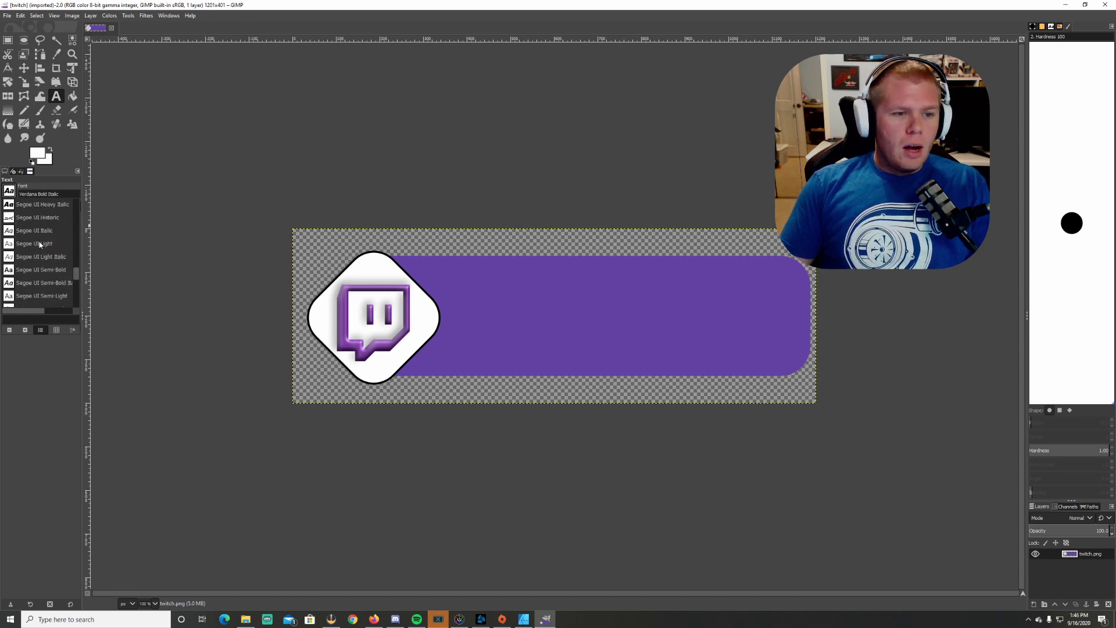
{"action": "scroll", "coordinate": [40, 245], "scroll_direction": "up", "scroll_amount": 8}
{"action": "scroll", "coordinate": [64, 262], "scroll_direction": "up", "scroll_amount": 15}
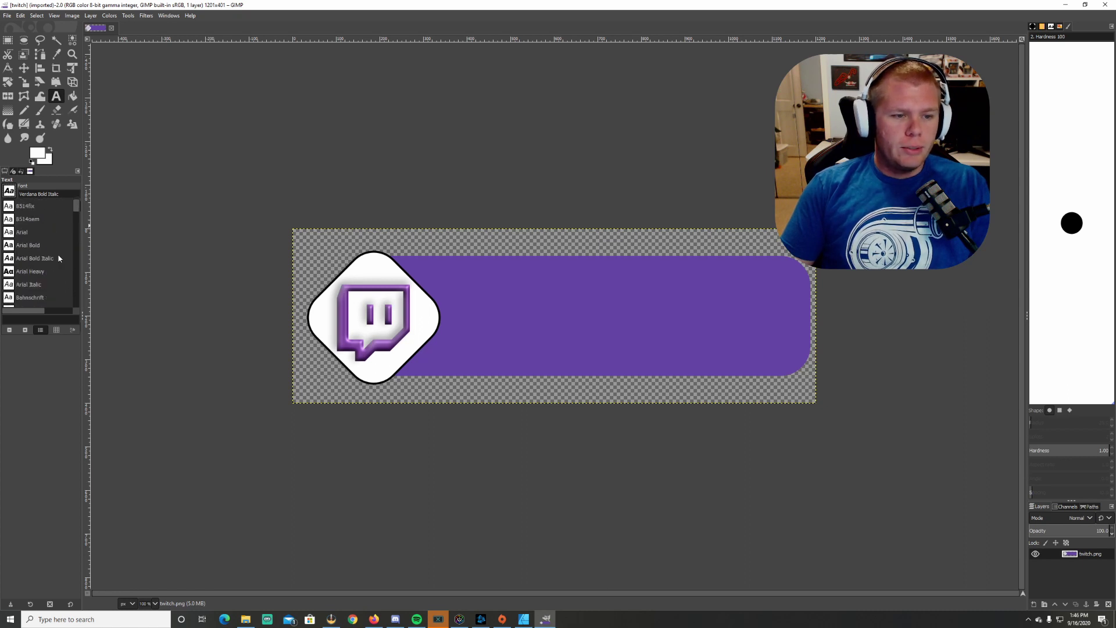
{"action": "left_click", "coordinate": [36, 273]}
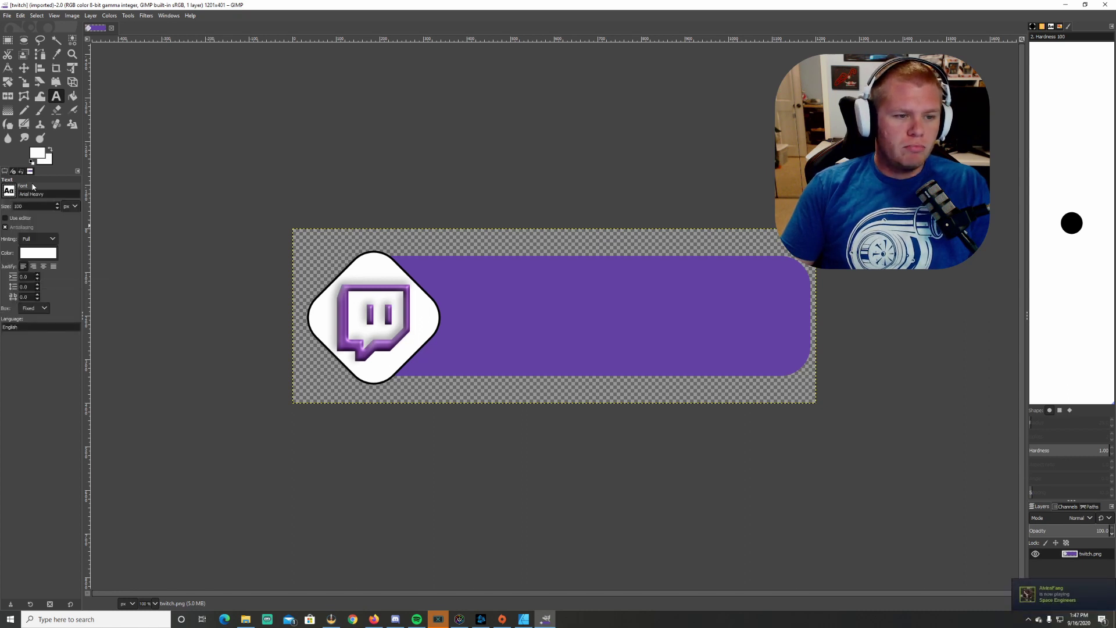
- Add white 'NicksDrive' text on the purple bar and enlarge it to about 138 px
{"action": "left_click_drag", "start_coordinate": [458, 285], "coordinate": [798, 362]}
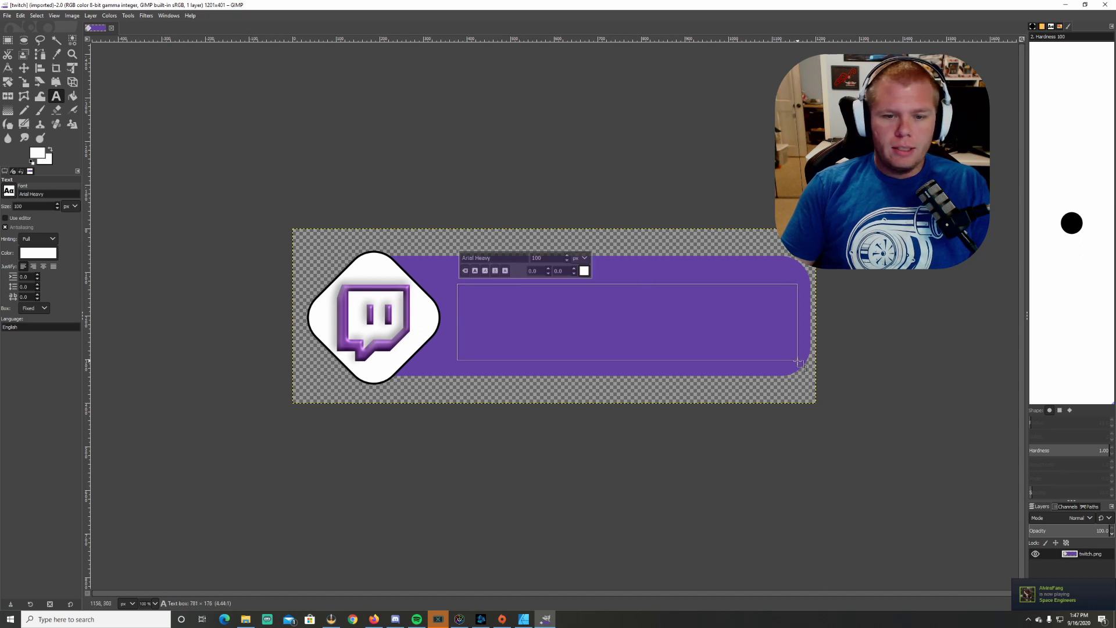
{"action": "left_click_drag", "start_coordinate": [456, 282], "coordinate": [439, 267]}
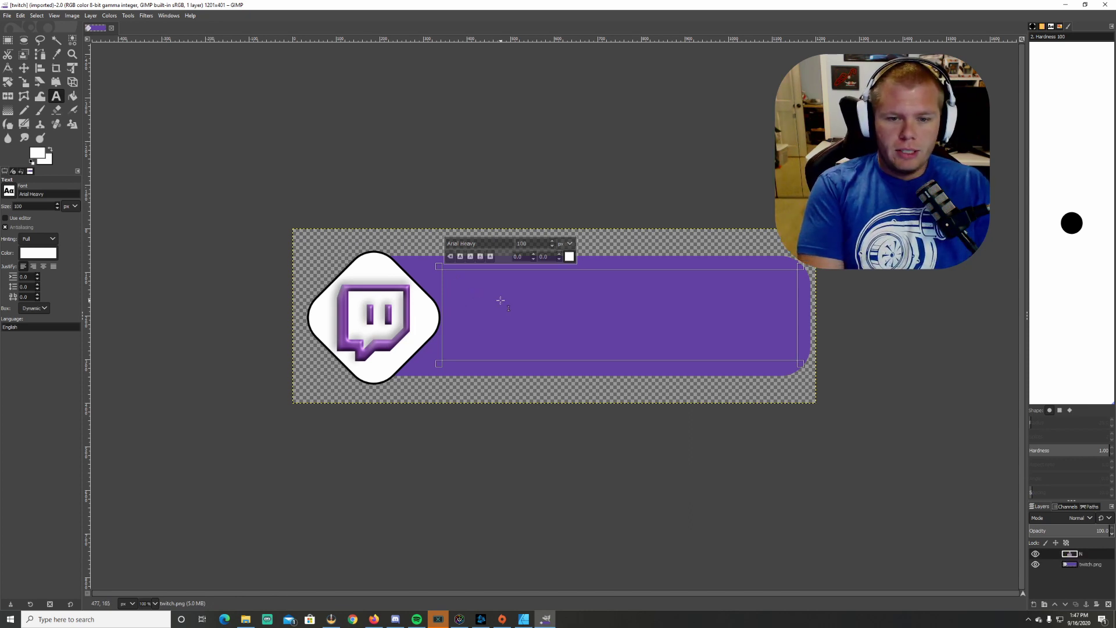
{"action": "type", "text": "NicksDrive"}
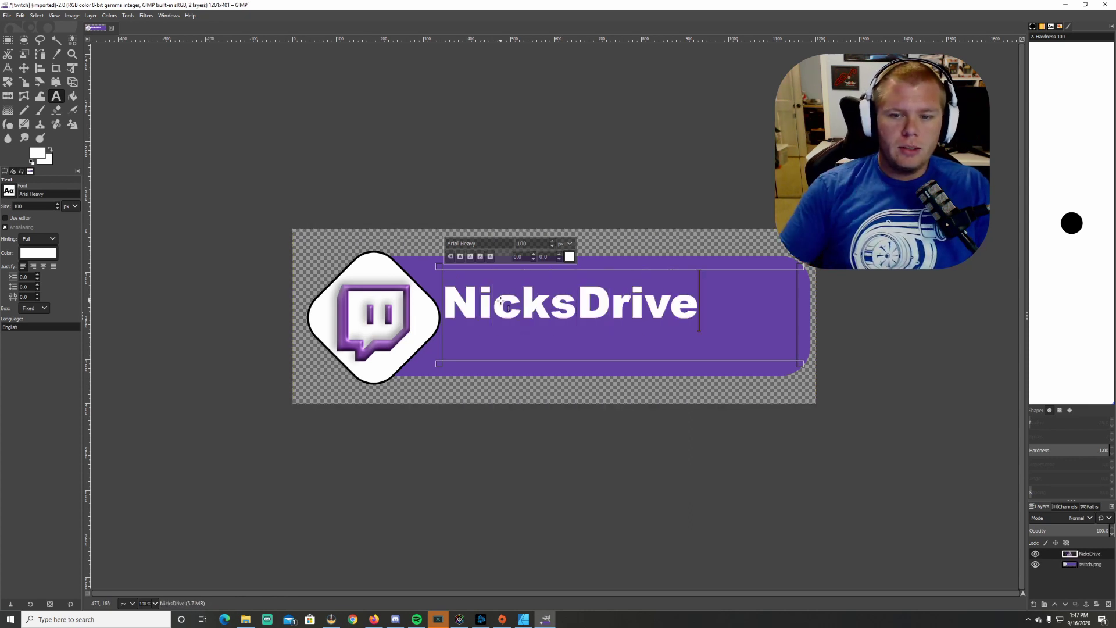
{"action": "scroll", "coordinate": [522, 243], "scroll_direction": "up", "scroll_amount": 4}
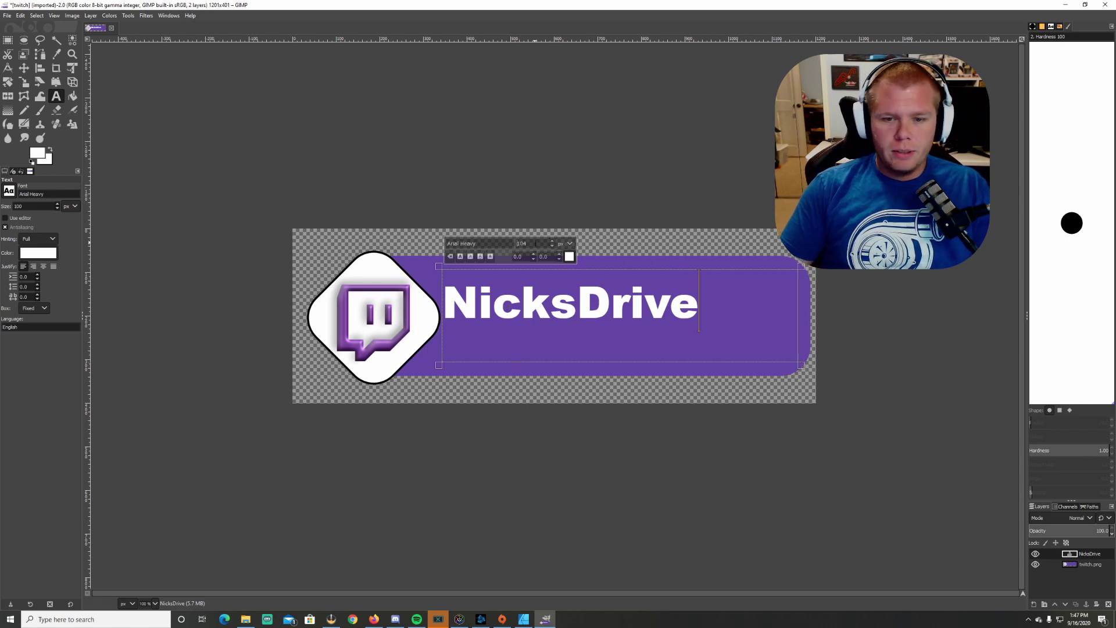
{"action": "left_click_drag", "start_coordinate": [706, 320], "coordinate": [447, 307]}
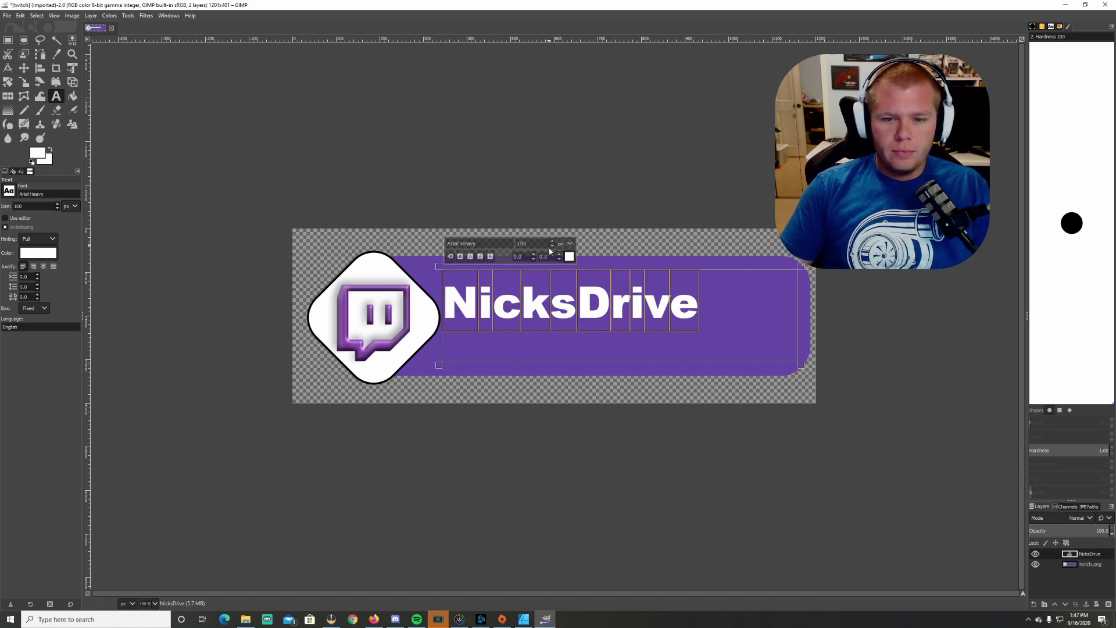
{"action": "scroll", "coordinate": [553, 244], "scroll_direction": "up", "scroll_amount": 20}
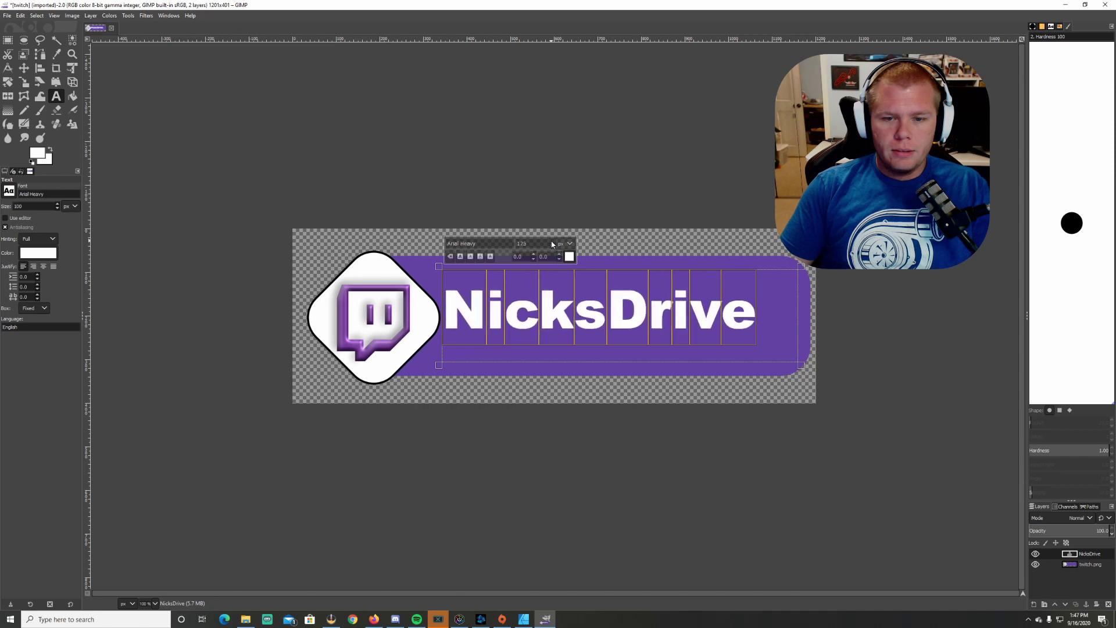
{"action": "scroll", "coordinate": [552, 244], "scroll_direction": "up", "scroll_amount": 6}
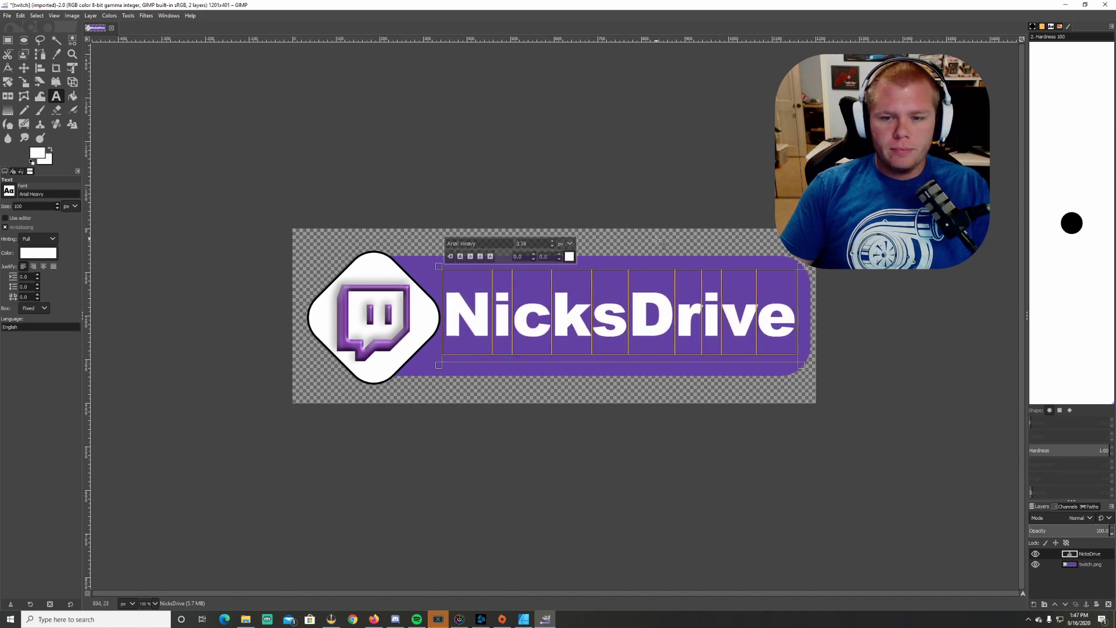
{"action": "key", "text": "Escape"}
{"action": "key", "text": "r"}
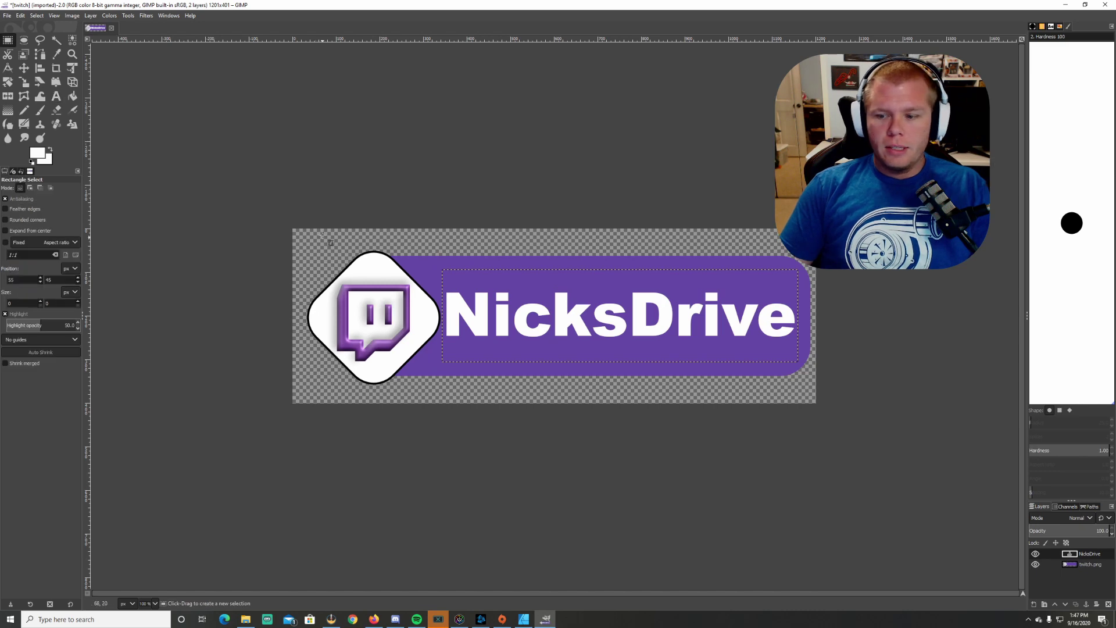
- Export the banner as twitchtest.png in the Free folder with default PNG settings
{"action": "left_click", "coordinate": [7, 15]}
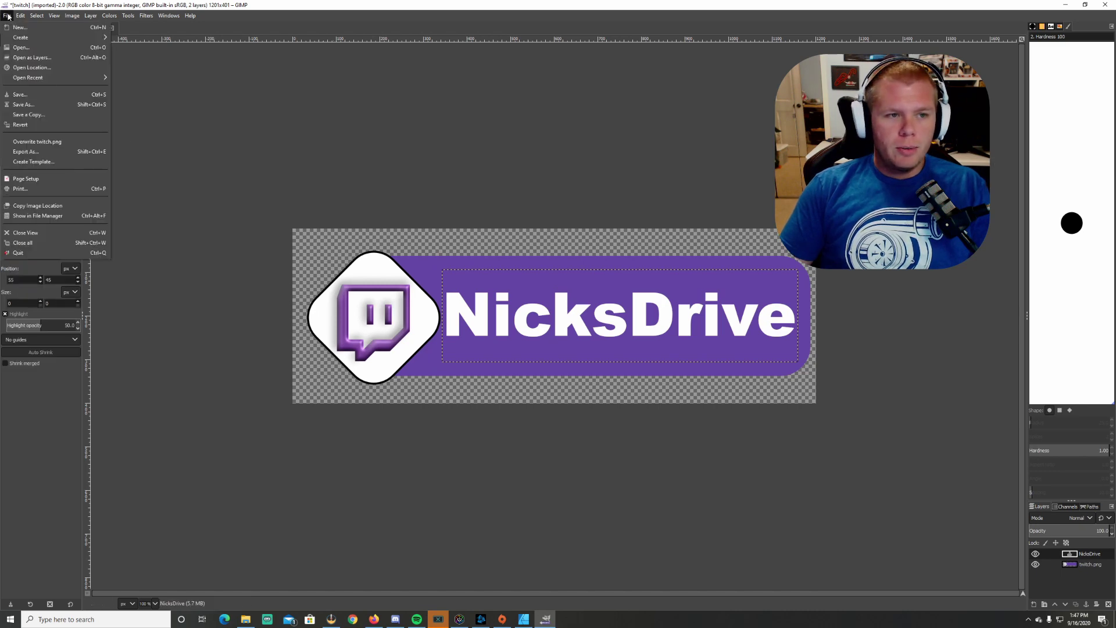
{"action": "left_click", "coordinate": [54, 152]}
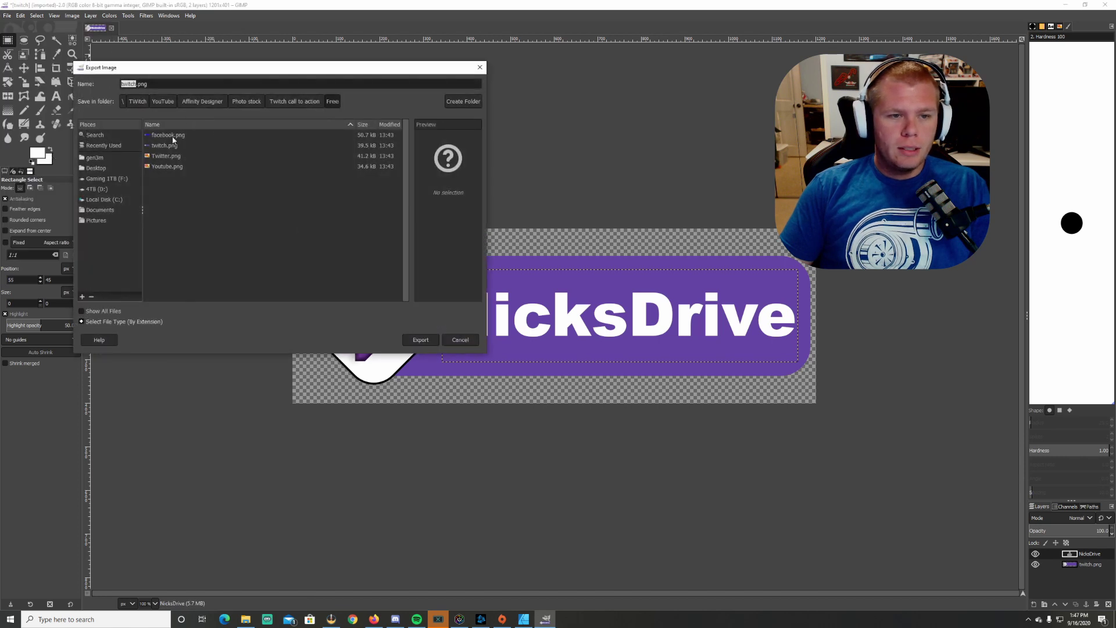
{"action": "left_click", "coordinate": [135, 84]}
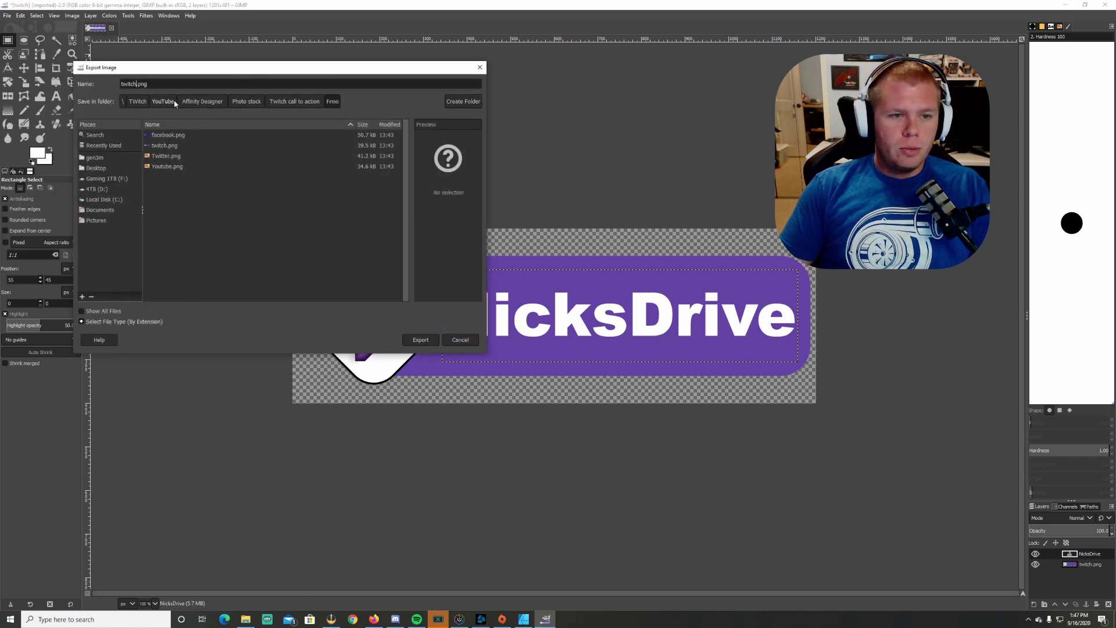
{"action": "type", "text": "test"}
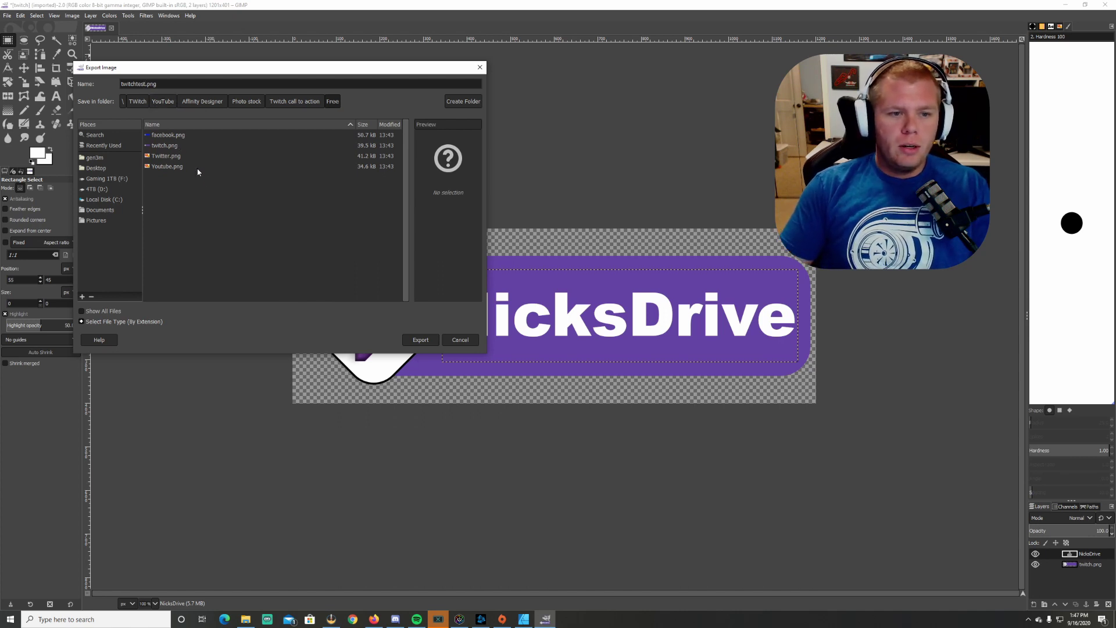
{"action": "left_click", "coordinate": [419, 341]}
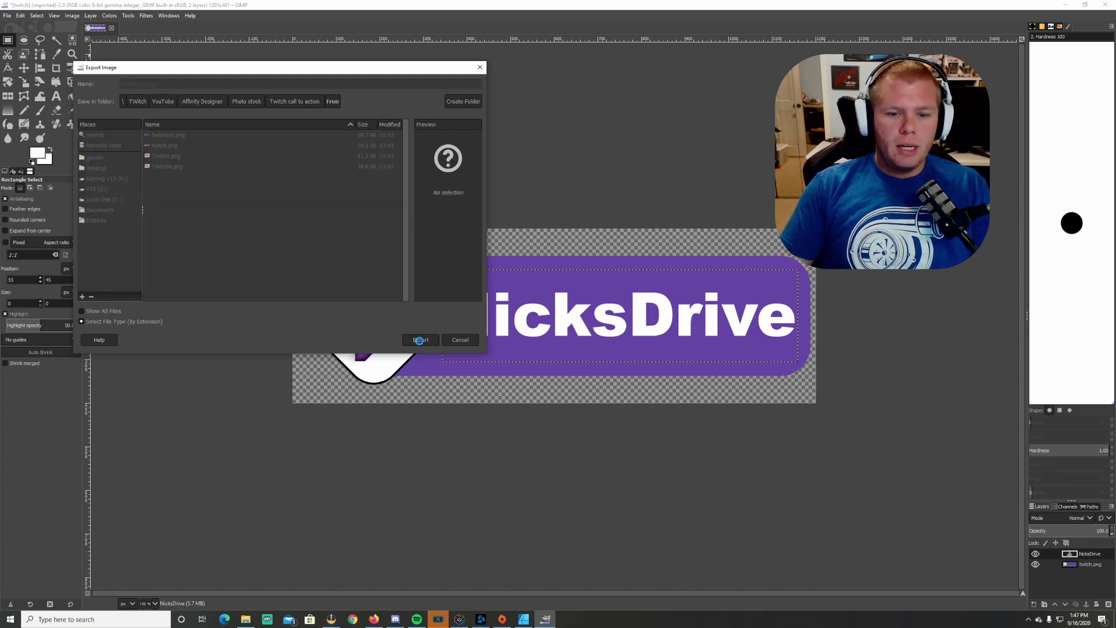
{"action": "left_click", "coordinate": [555, 411]}
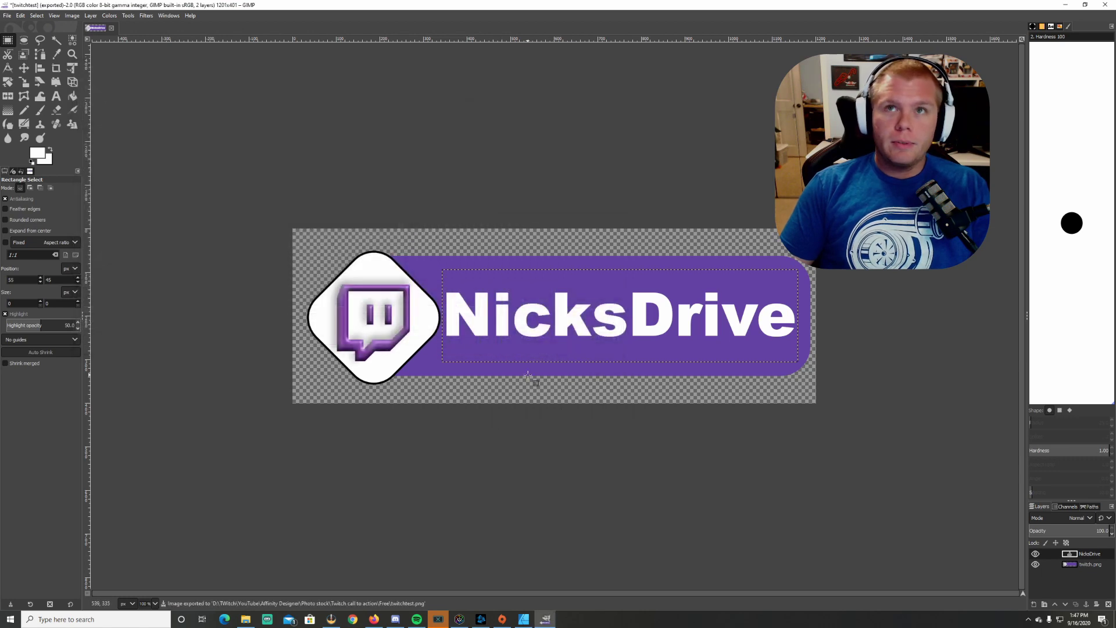
- Preview twitchtest.png in Windows Photos, then close it to return to the Free folder
{"action": "left_click", "coordinate": [332, 621]}
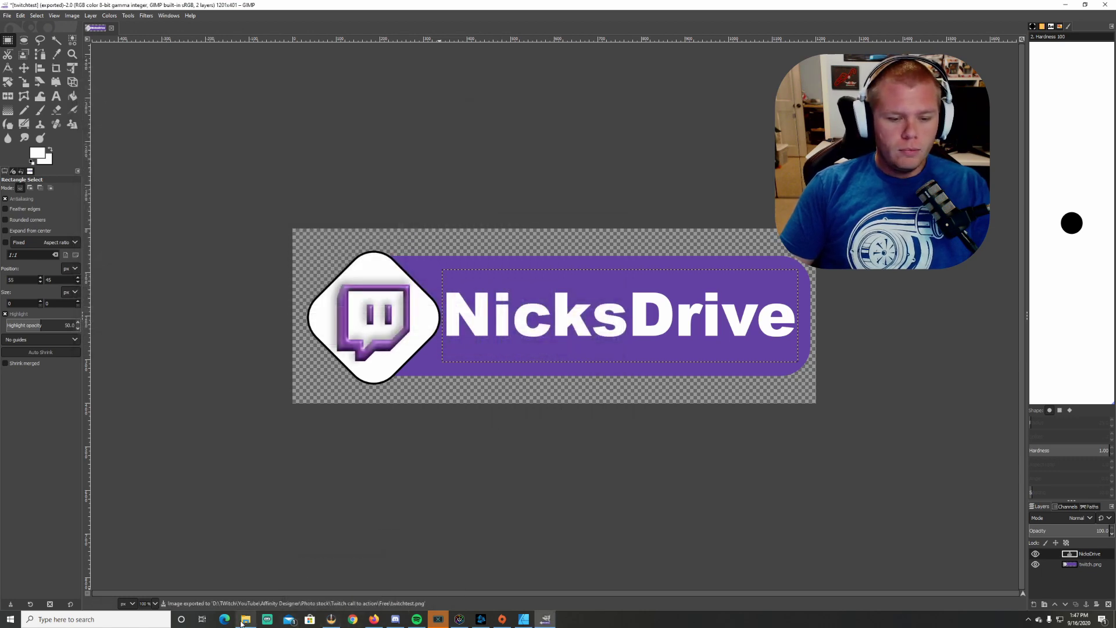
{"action": "double_click", "coordinate": [300, 145]}
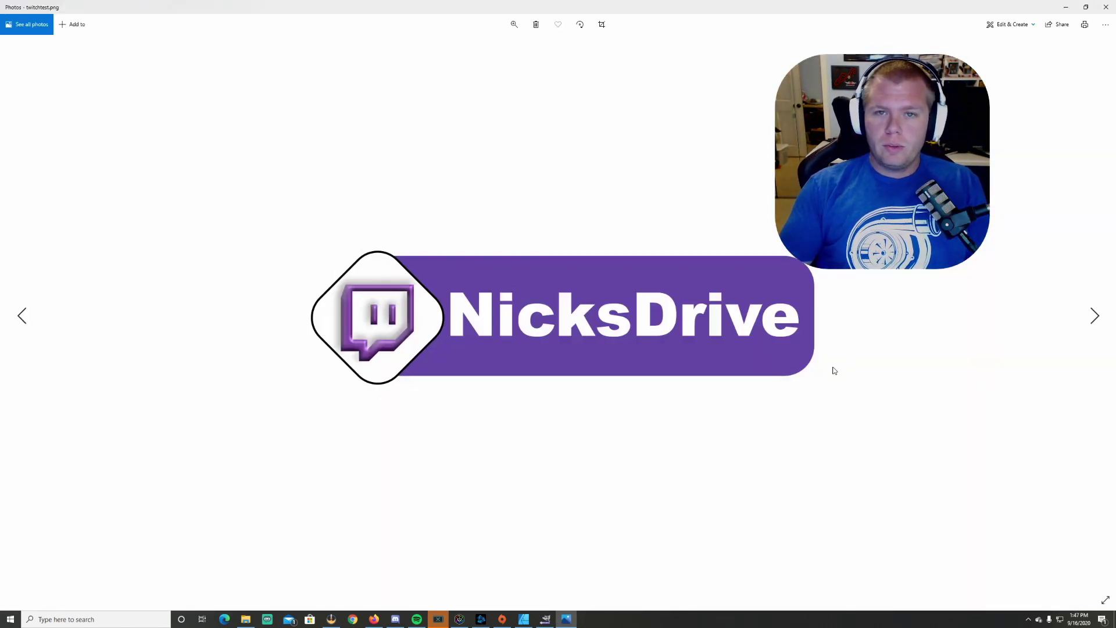
{"action": "left_click", "coordinate": [1106, 7]}
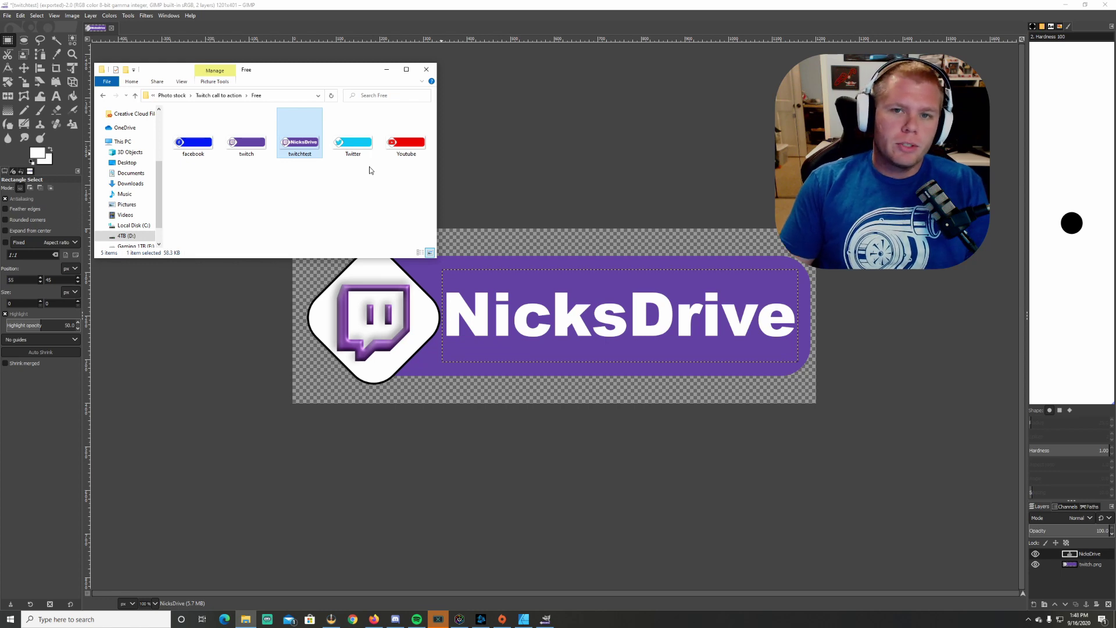
- Find the Sponsor Banner settings in Streamlabs via a 'spon' search and dismiss the intro
{"action": "key", "text": "alt+Tab"}
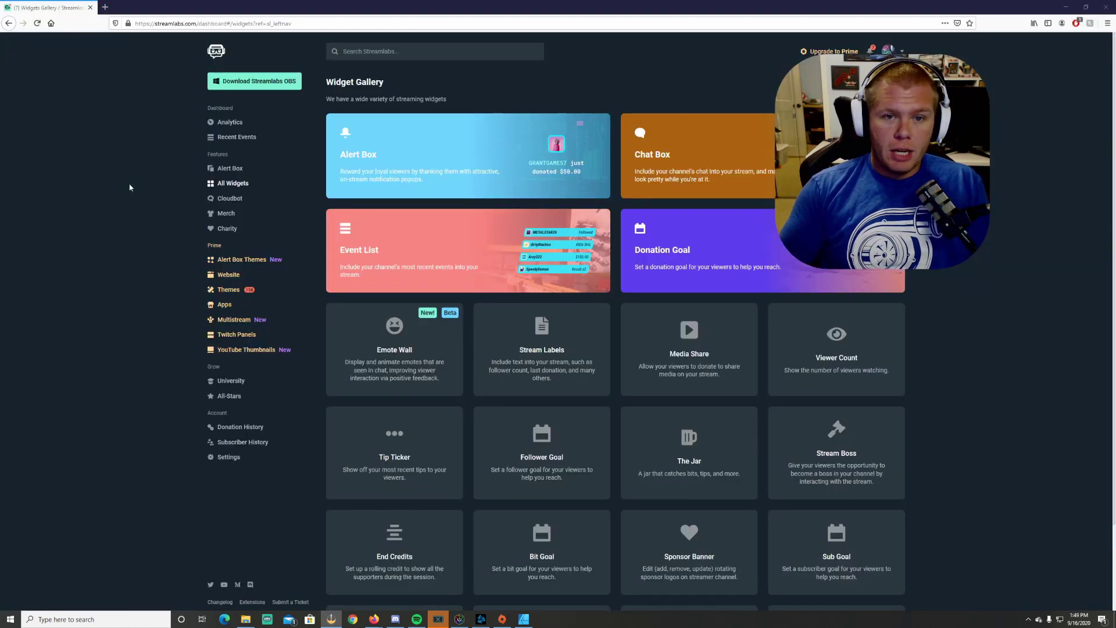
{"action": "left_click", "coordinate": [364, 46]}
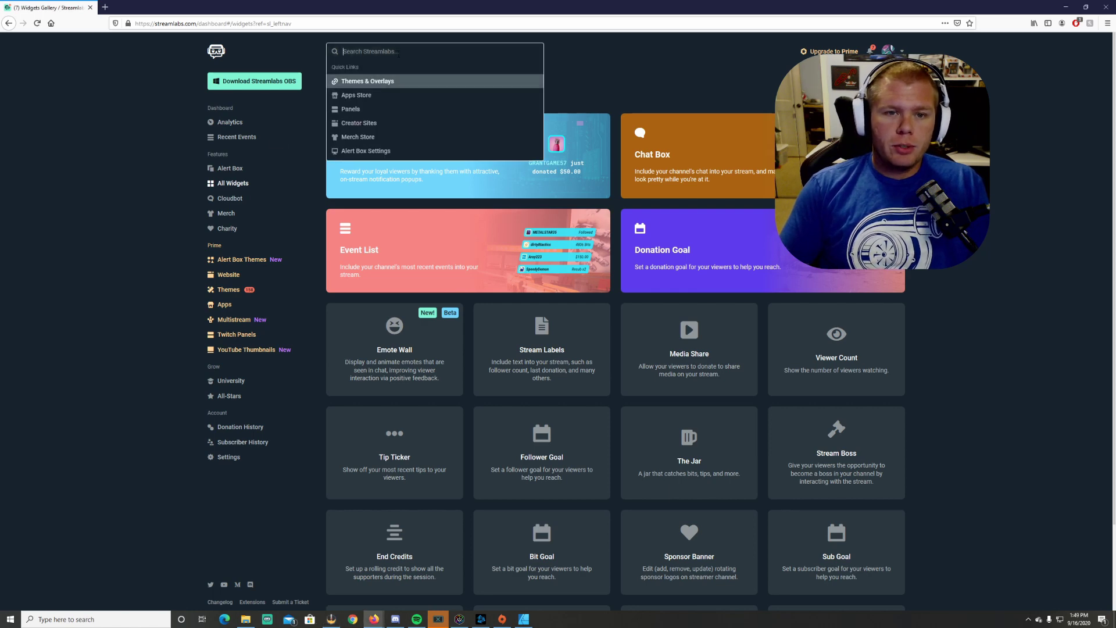
{"action": "type", "text": "spon"}
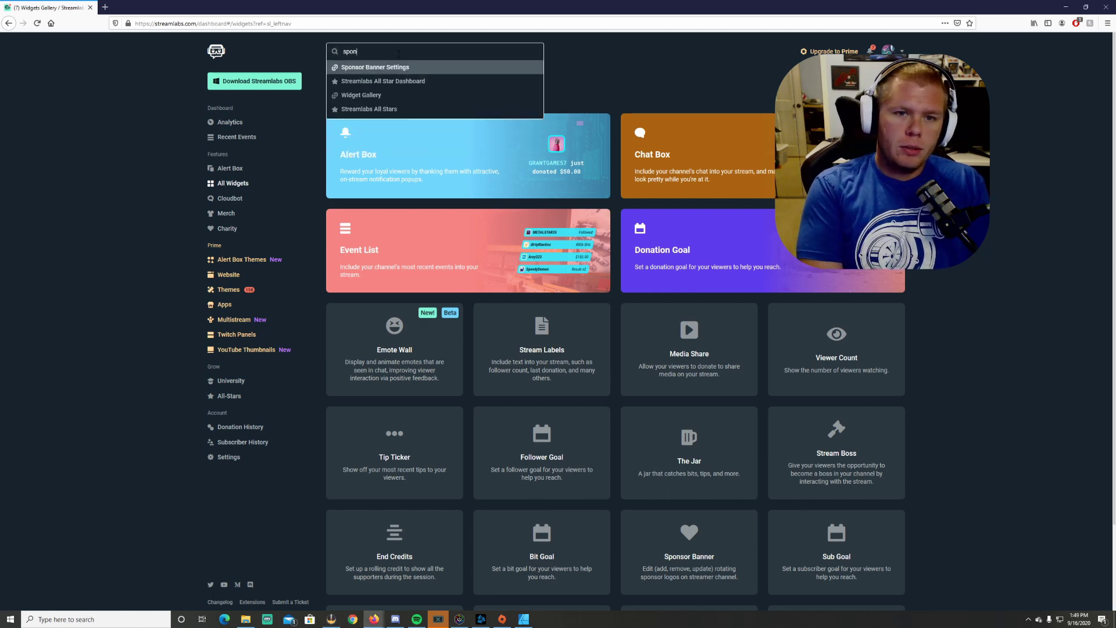
{"action": "left_click", "coordinate": [397, 68]}
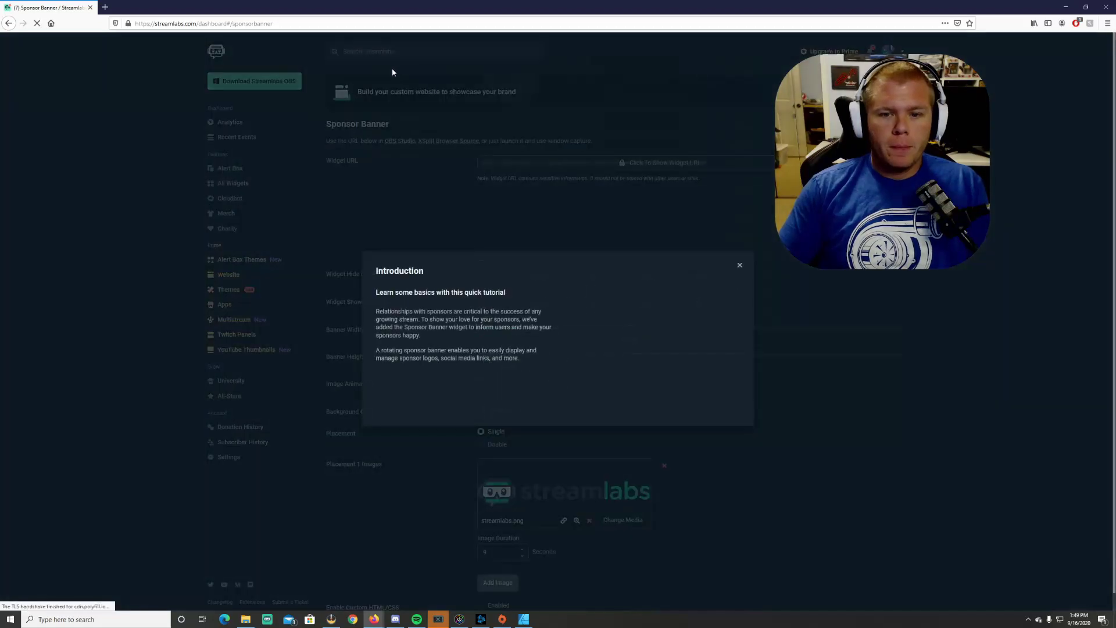
{"action": "left_click", "coordinate": [738, 266]}
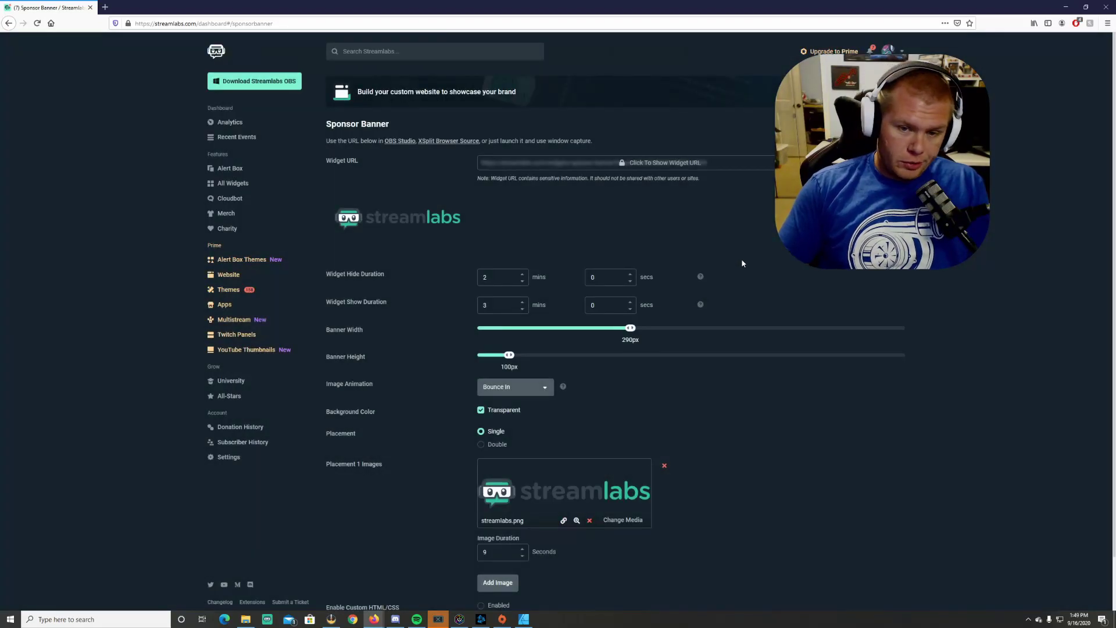
- Delete the default streamlabs.png image and bring up the Media Gallery
{"action": "scroll", "coordinate": [447, 338], "scroll_direction": "down", "scroll_amount": 2}
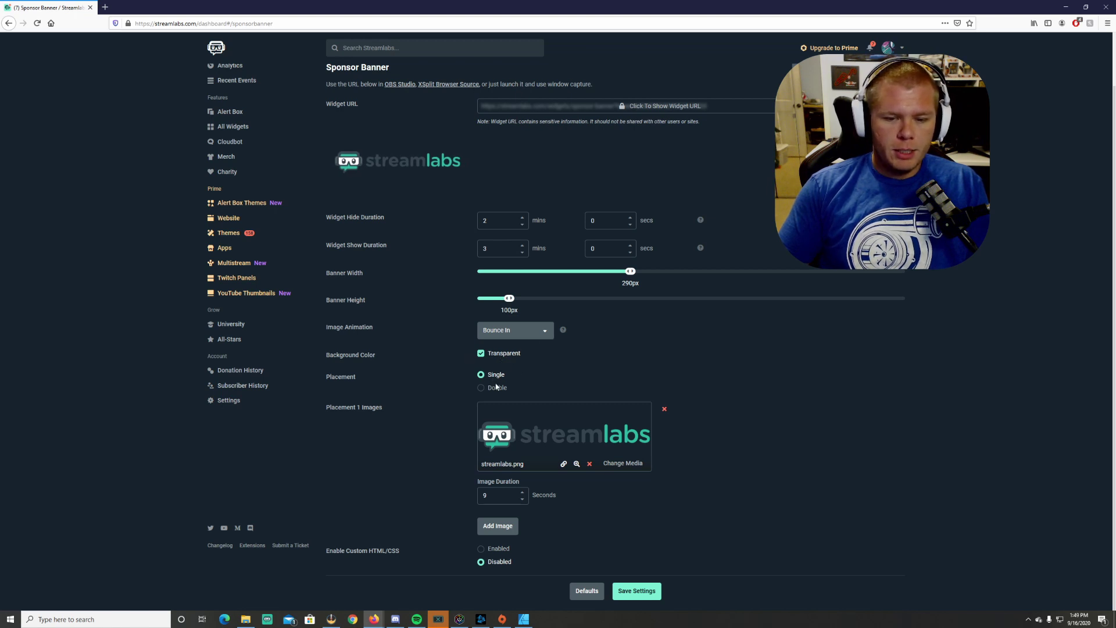
{"action": "left_click", "coordinate": [586, 464]}
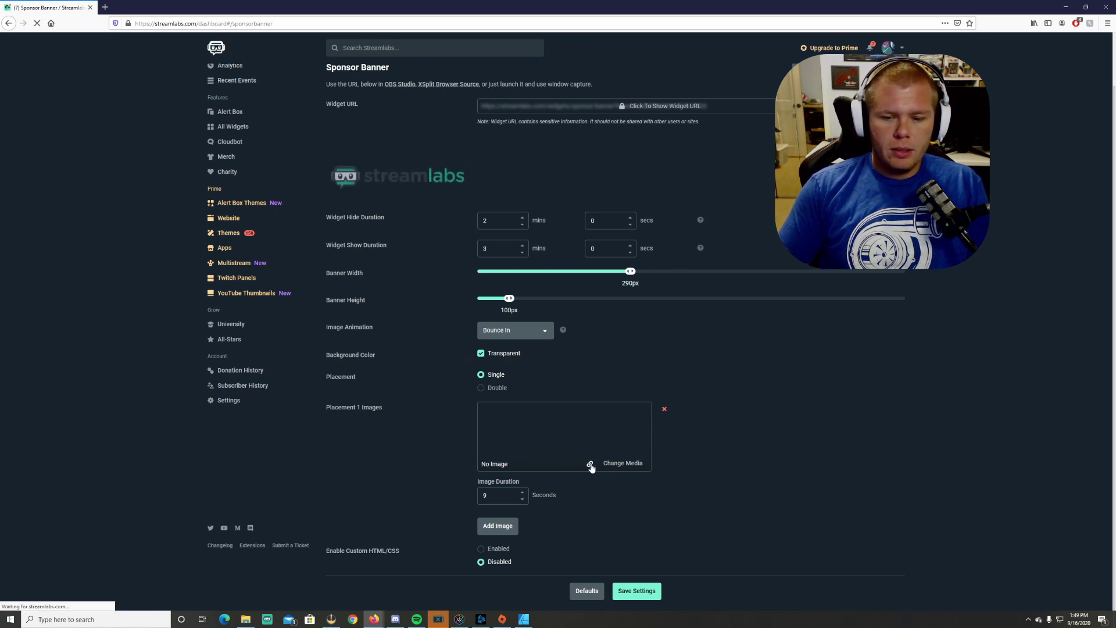
{"action": "left_click", "coordinate": [622, 463]}
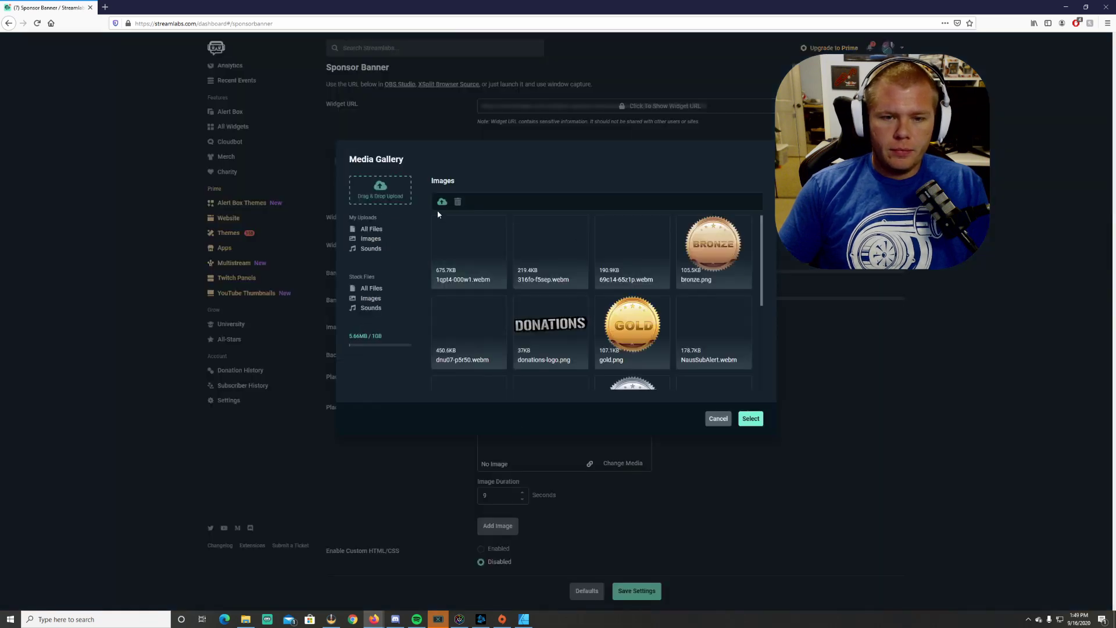
- Select all four banner PNGs in the Twitch call to action folder and upload them
{"action": "left_click", "coordinate": [386, 194]}
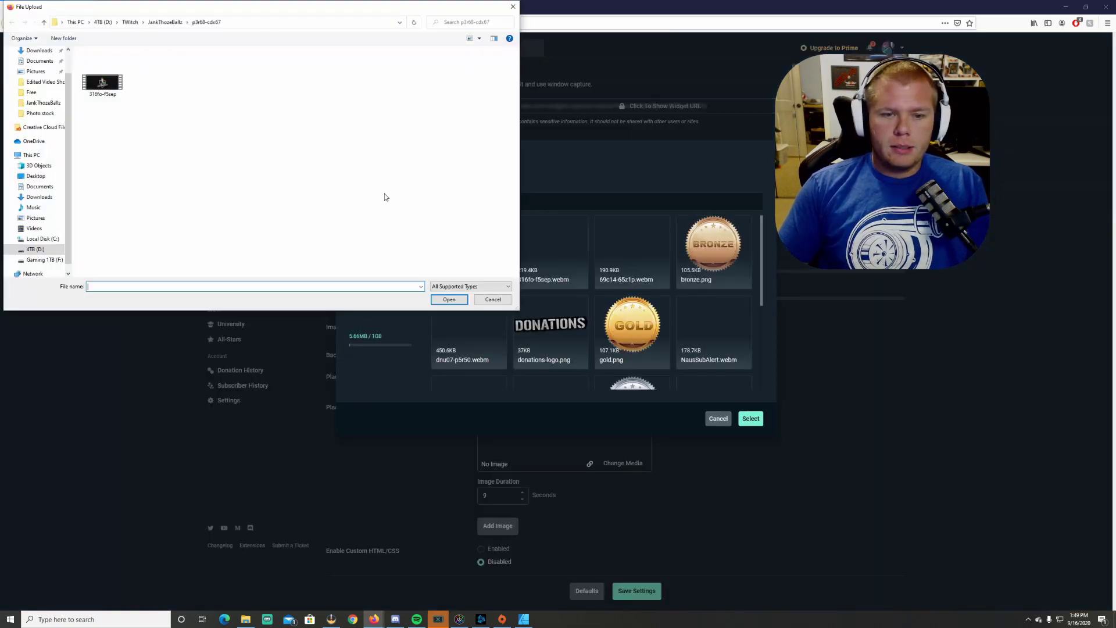
{"action": "left_click", "coordinate": [129, 21]}
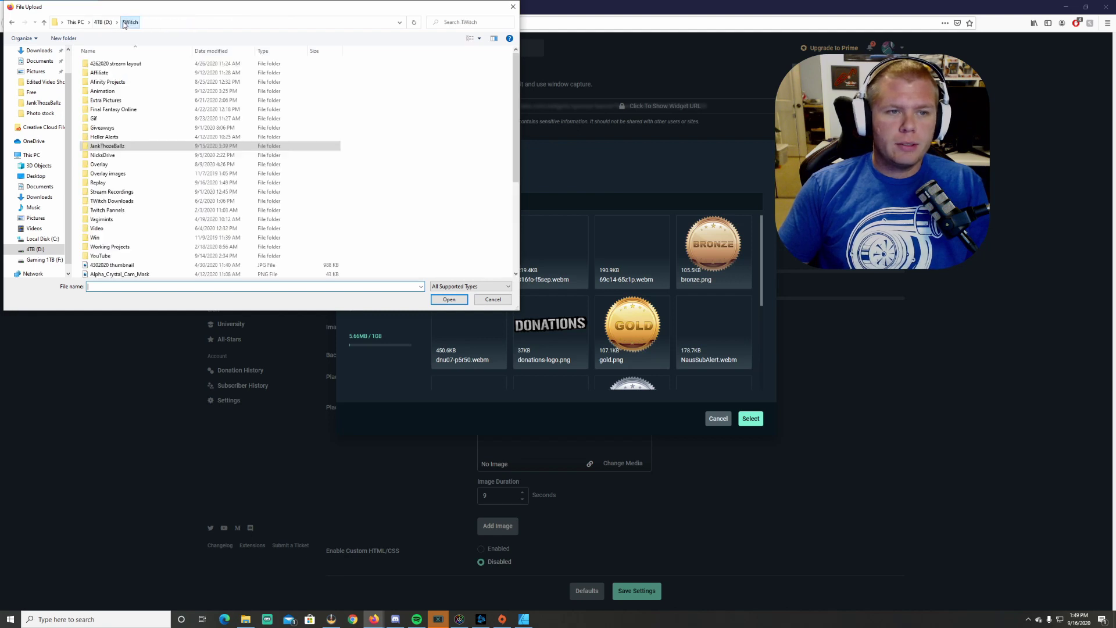
{"action": "double_click", "coordinate": [132, 164]}
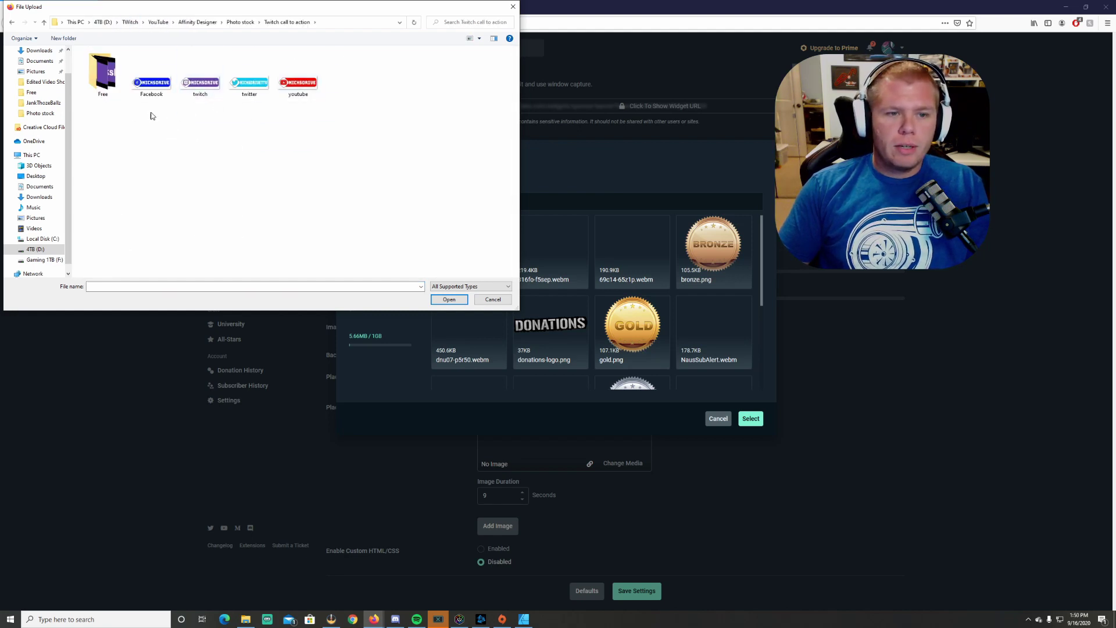
{"action": "left_click_drag", "start_coordinate": [163, 169], "coordinate": [336, 51]}
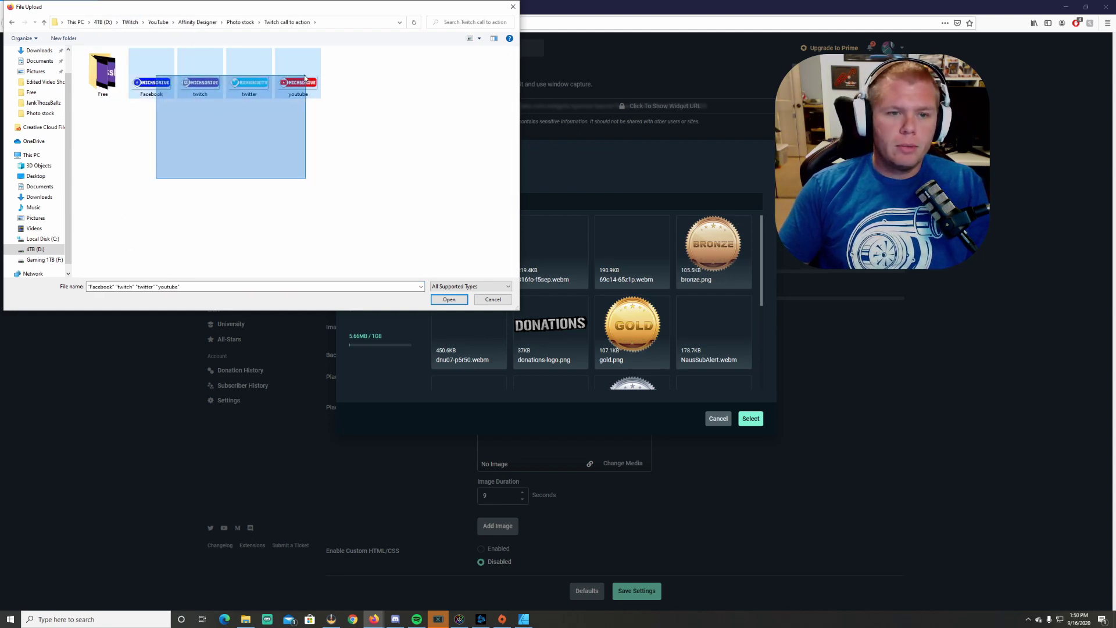
{"action": "left_click", "coordinate": [449, 302]}
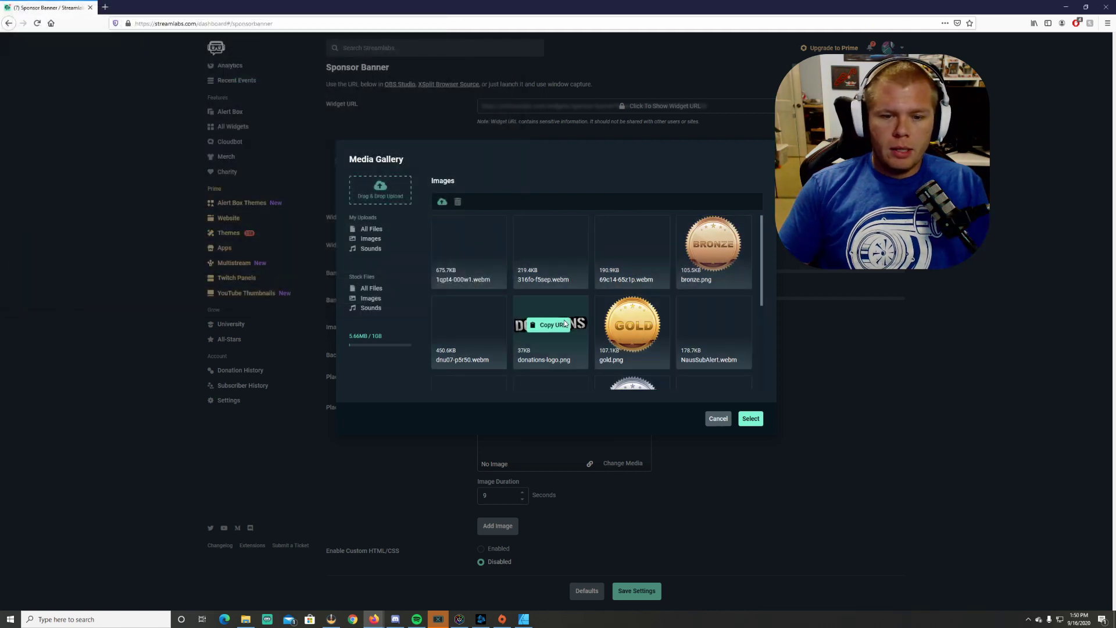
- Upload the youtube, twitter, twitch and Facebook banners individually to the Media Gallery
{"action": "left_click", "coordinate": [380, 193]}
{"action": "left_click", "coordinate": [298, 83]}
{"action": "left_click", "coordinate": [449, 299]}
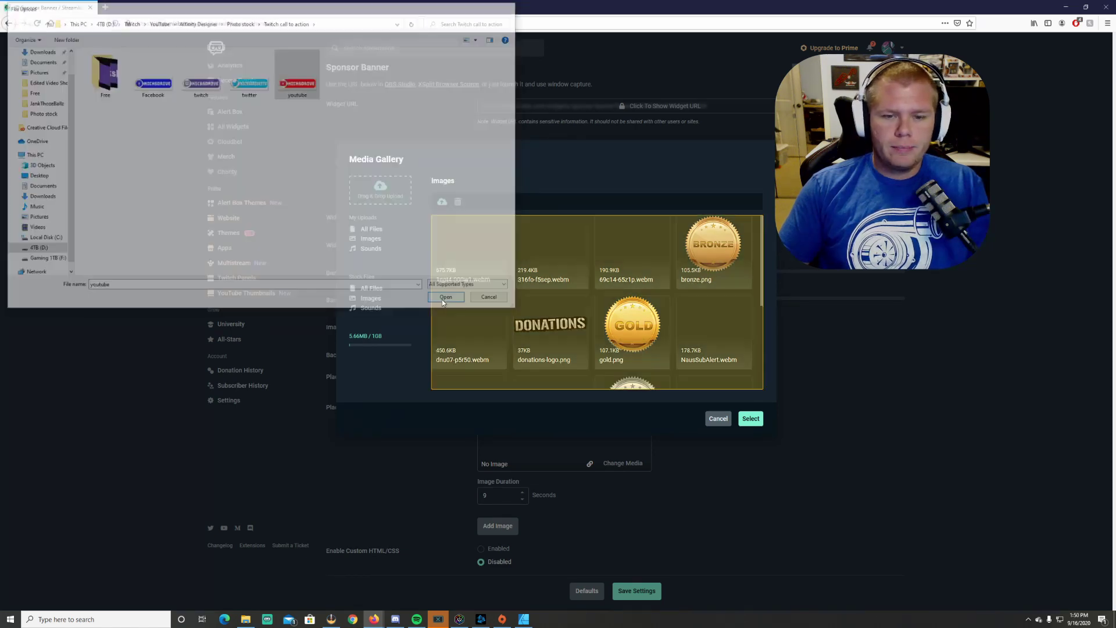
{"action": "left_click", "coordinate": [378, 192]}
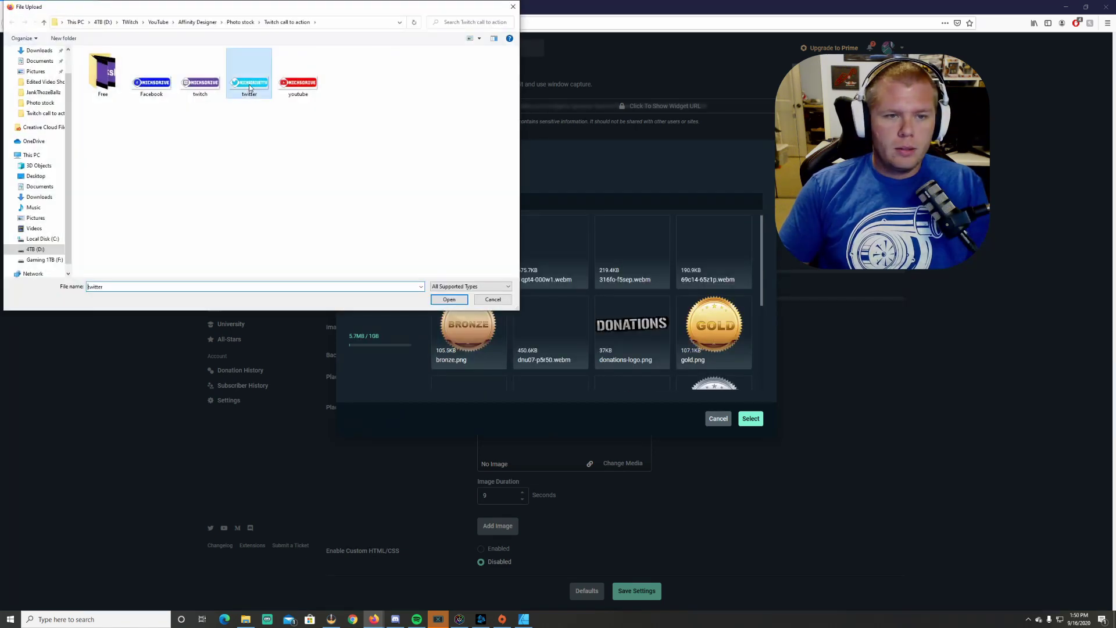
{"action": "left_click", "coordinate": [449, 300]}
{"action": "left_click", "coordinate": [379, 189]}
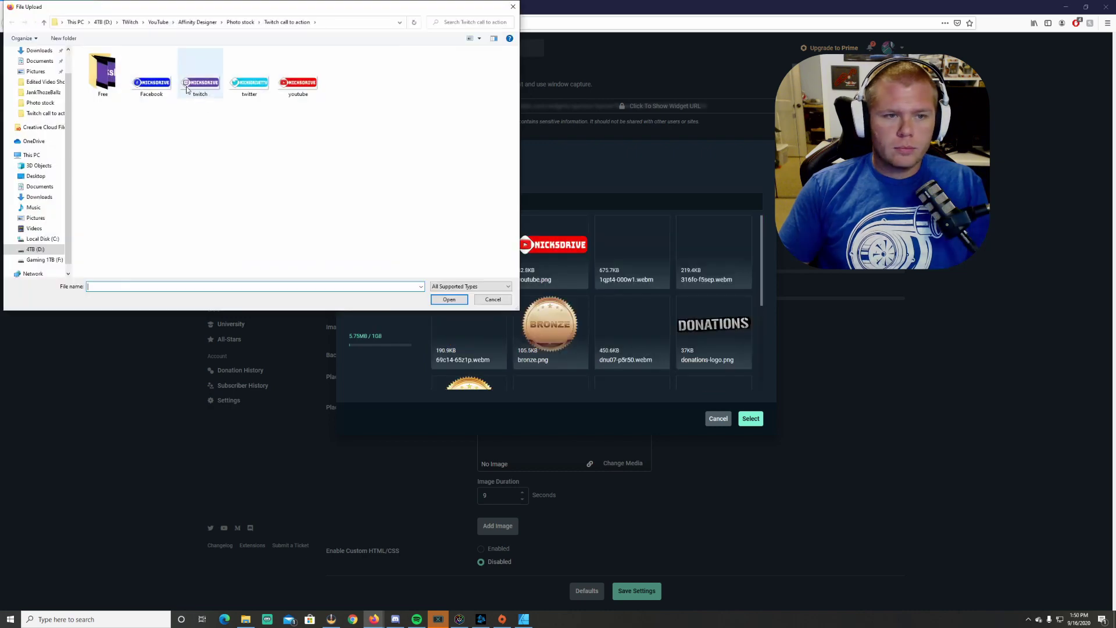
{"action": "left_click", "coordinate": [376, 195]}
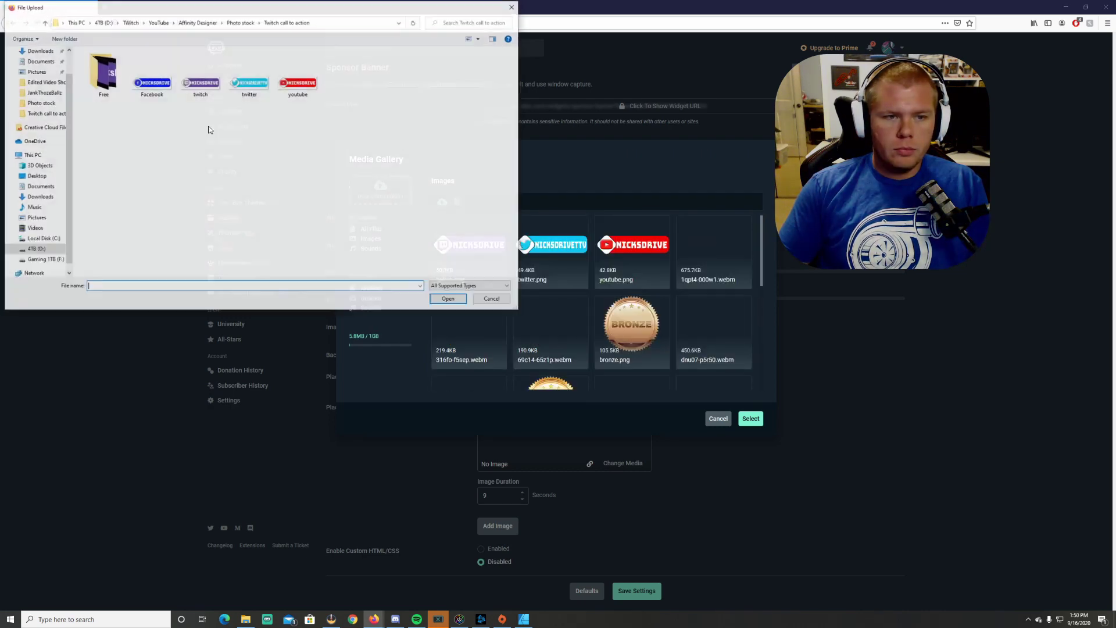
{"action": "left_click", "coordinate": [453, 300]}
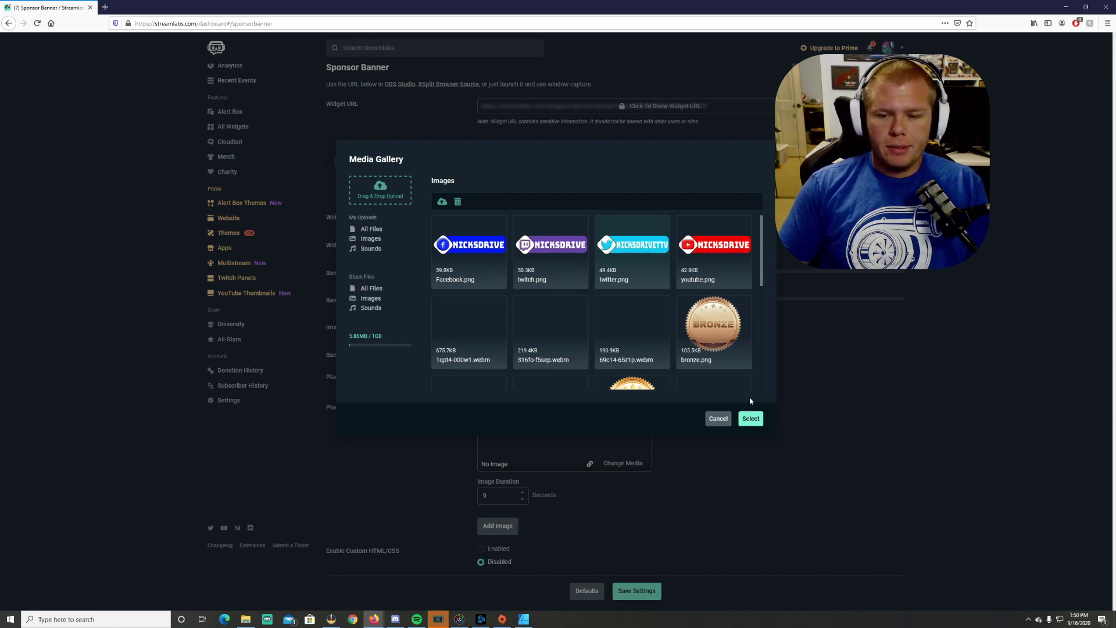
- Use twitter.png as the first sponsor image and youtube.png in a new second slot
{"action": "left_click", "coordinate": [751, 418]}
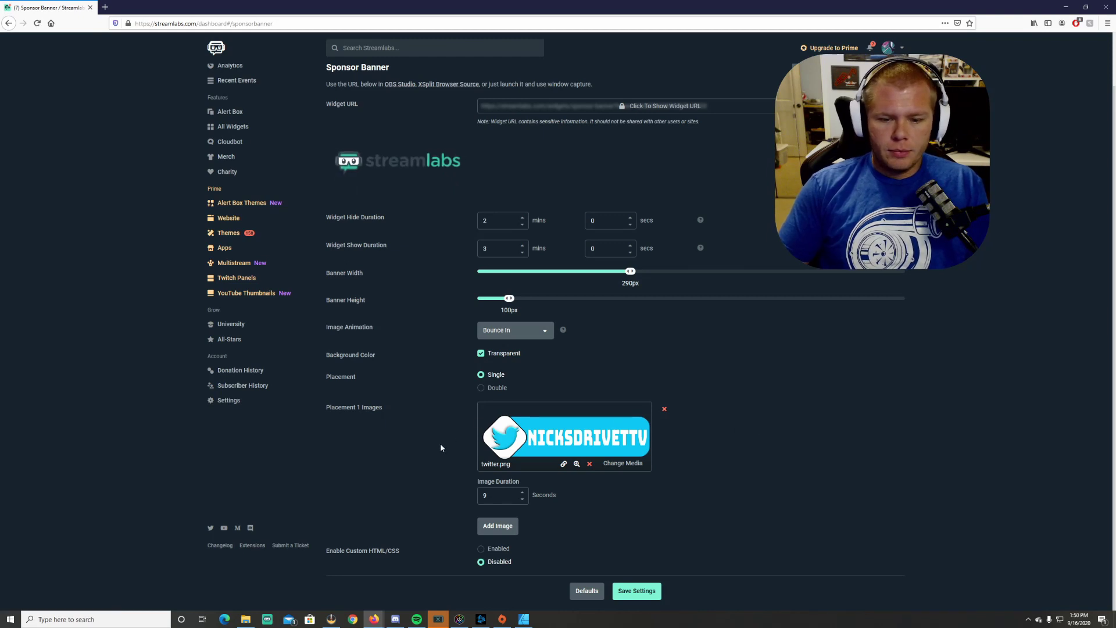
{"action": "left_click", "coordinate": [504, 527]}
{"action": "scroll", "coordinate": [704, 456], "scroll_direction": "down", "scroll_amount": 2}
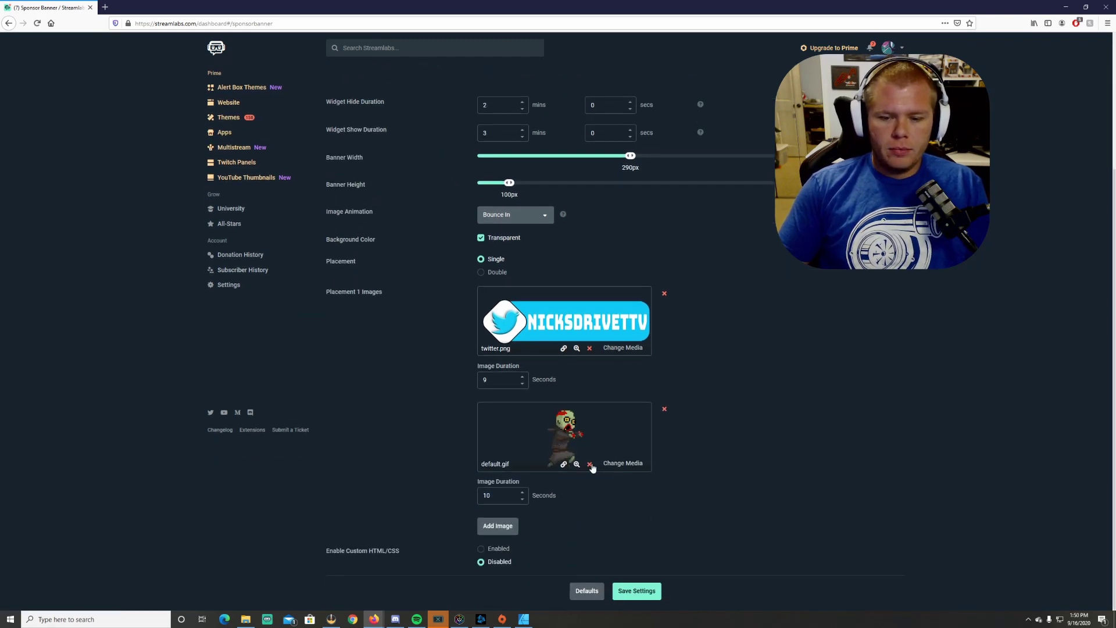
{"action": "left_click", "coordinate": [589, 464]}
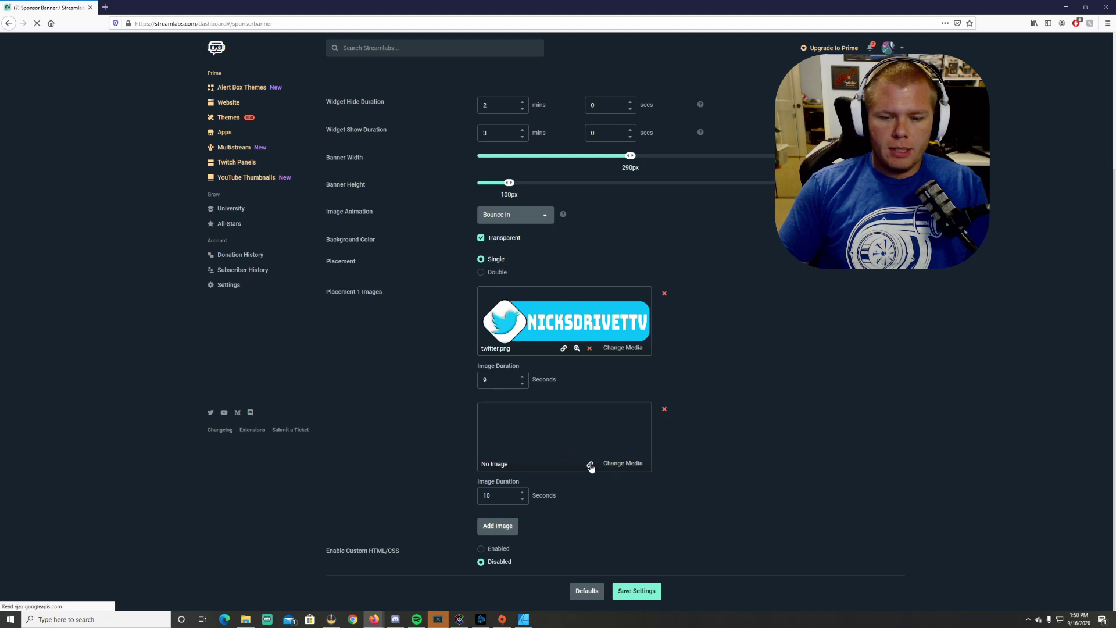
{"action": "left_click", "coordinate": [620, 465]}
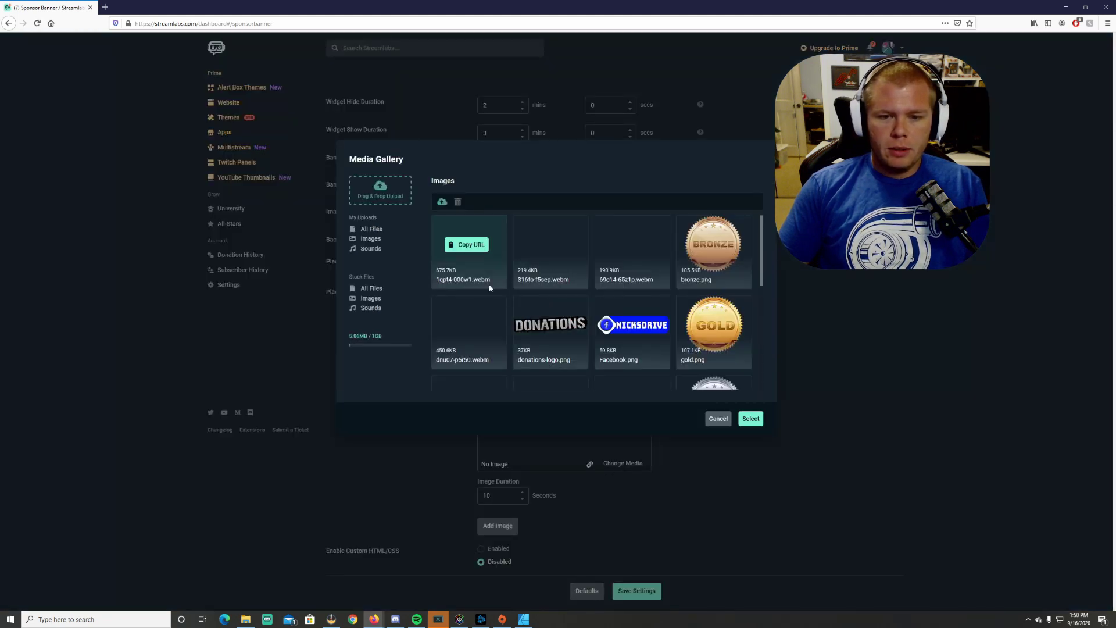
{"action": "scroll", "coordinate": [504, 288], "scroll_direction": "down", "scroll_amount": 4}
{"action": "scroll", "coordinate": [543, 320], "scroll_direction": "up", "scroll_amount": 4}
{"action": "scroll", "coordinate": [581, 323], "scroll_direction": "down", "scroll_amount": 4}
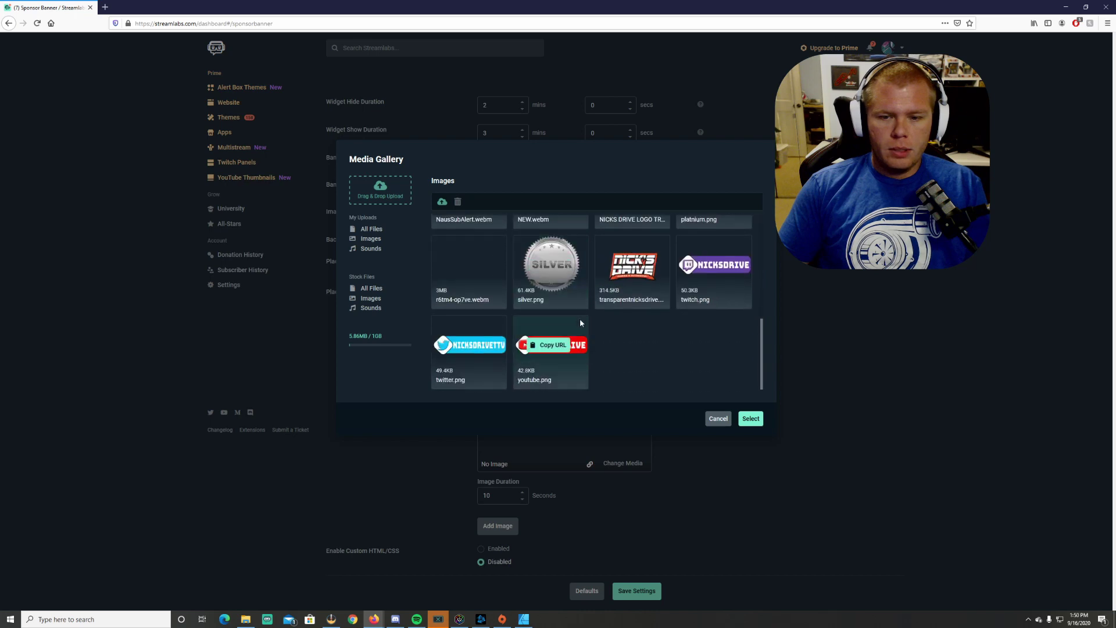
{"action": "scroll", "coordinate": [585, 317], "scroll_direction": "up", "scroll_amount": 2}
{"action": "scroll", "coordinate": [627, 299], "scroll_direction": "down", "scroll_amount": 2}
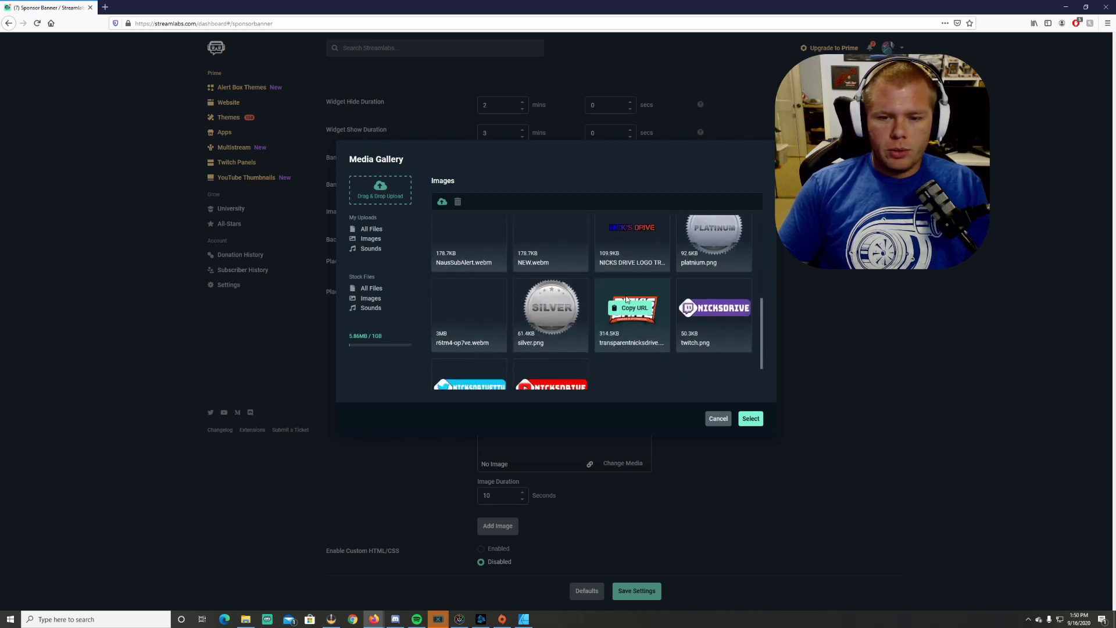
{"action": "scroll", "coordinate": [632, 317], "scroll_direction": "down", "scroll_amount": 1}
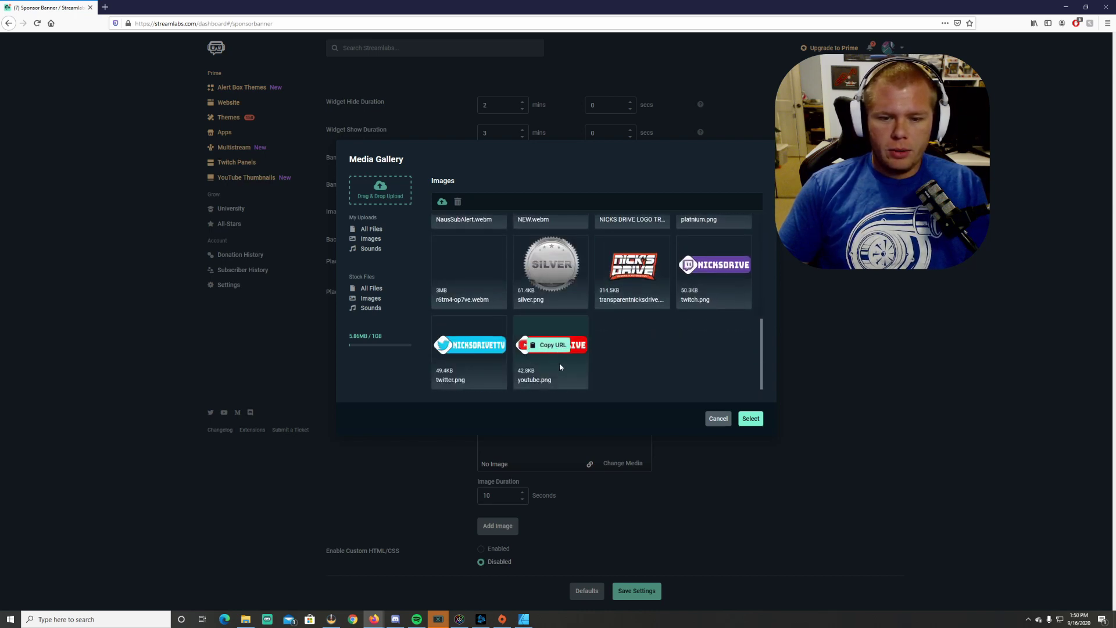
{"action": "left_click", "coordinate": [750, 418]}
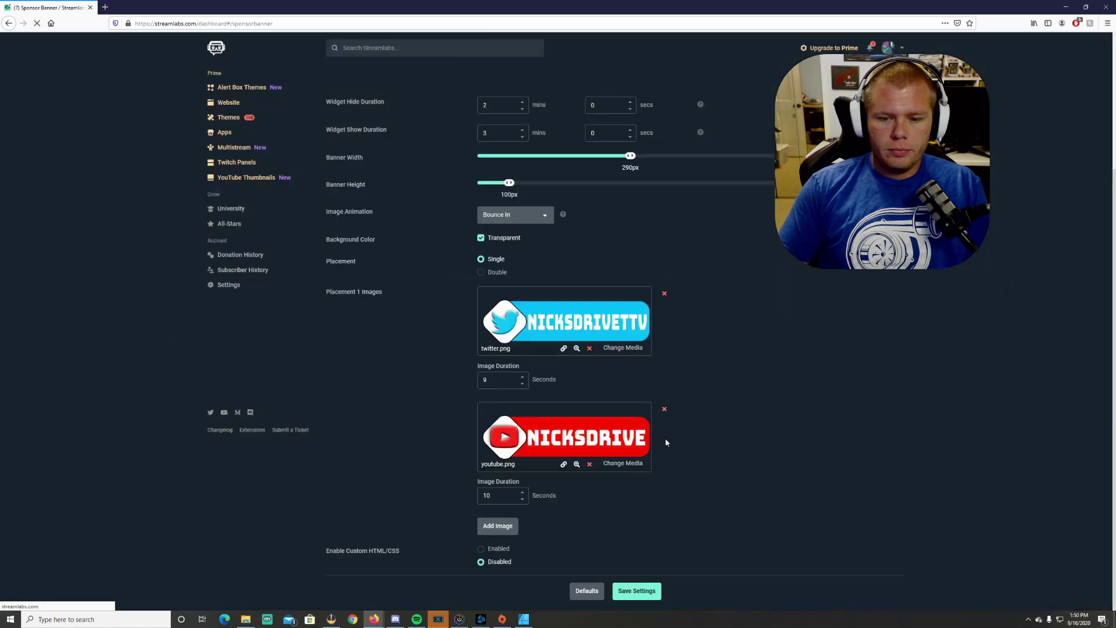
- Add a third image slot, replacing its default.gif with Facebook.png
{"action": "left_click", "coordinate": [498, 527]}
{"action": "scroll", "coordinate": [647, 466], "scroll_direction": "down", "scroll_amount": 2}
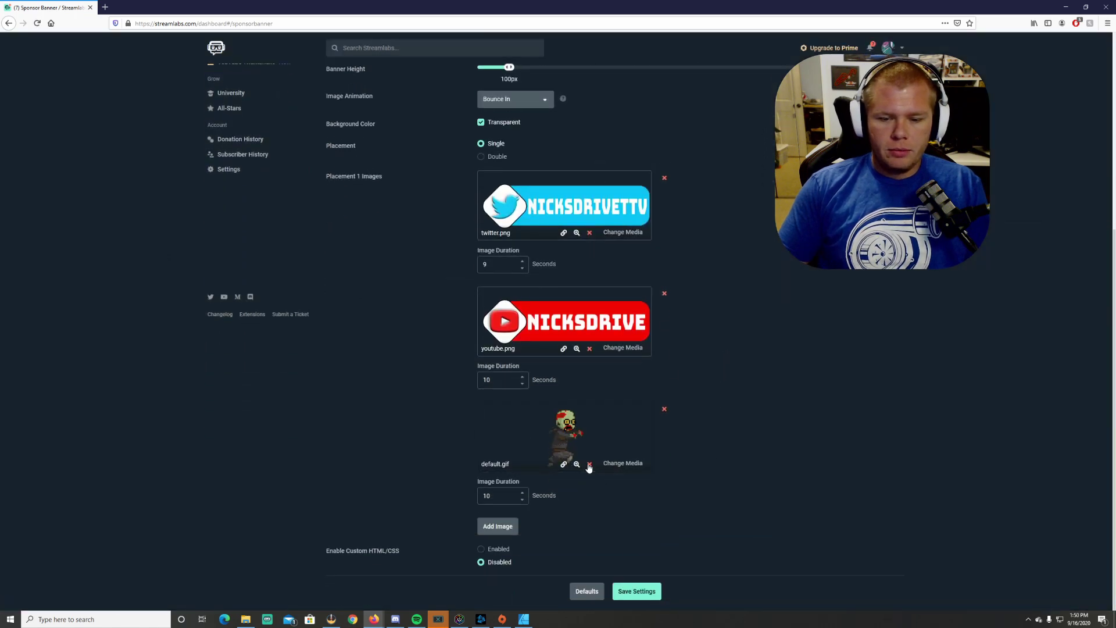
{"action": "left_click", "coordinate": [590, 464]}
{"action": "left_click", "coordinate": [623, 463]}
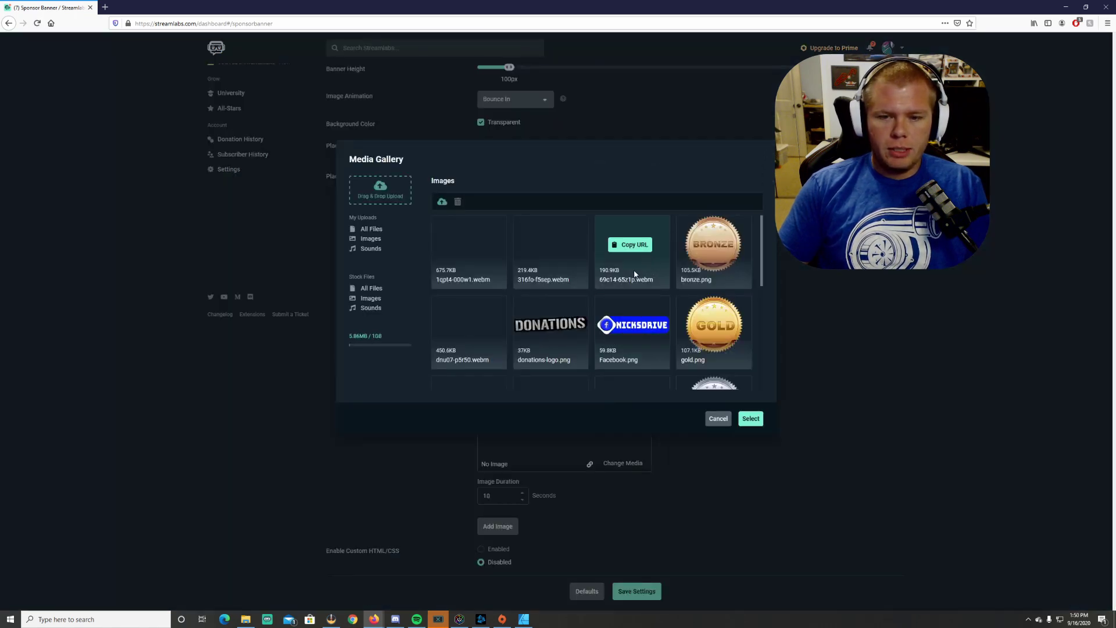
{"action": "scroll", "coordinate": [633, 273], "scroll_direction": "down", "scroll_amount": 1}
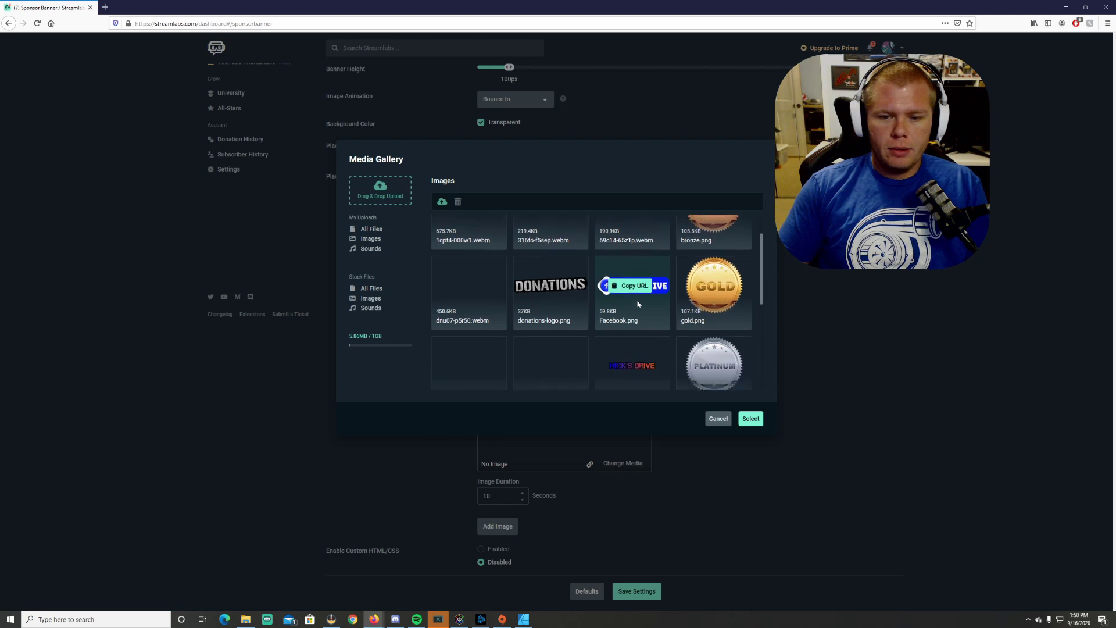
{"action": "left_click", "coordinate": [750, 419]}
- Add a fourth image slot, replacing its default.gif with twitch.png
{"action": "left_click", "coordinate": [514, 526]}
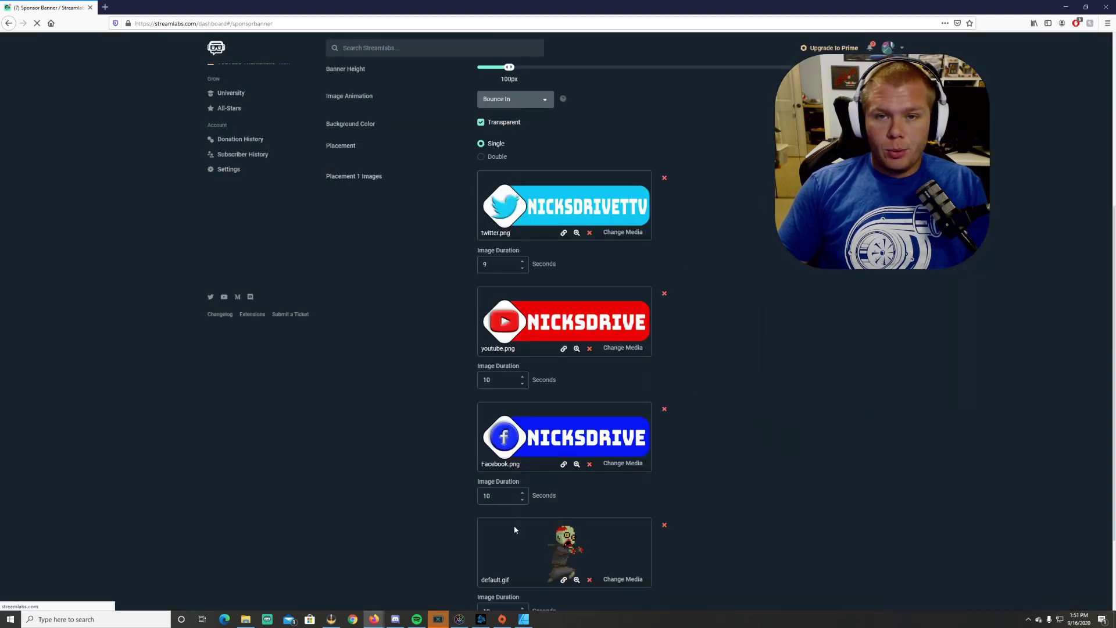
{"action": "scroll", "coordinate": [651, 466], "scroll_direction": "down", "scroll_amount": 2}
{"action": "left_click", "coordinate": [590, 465]}
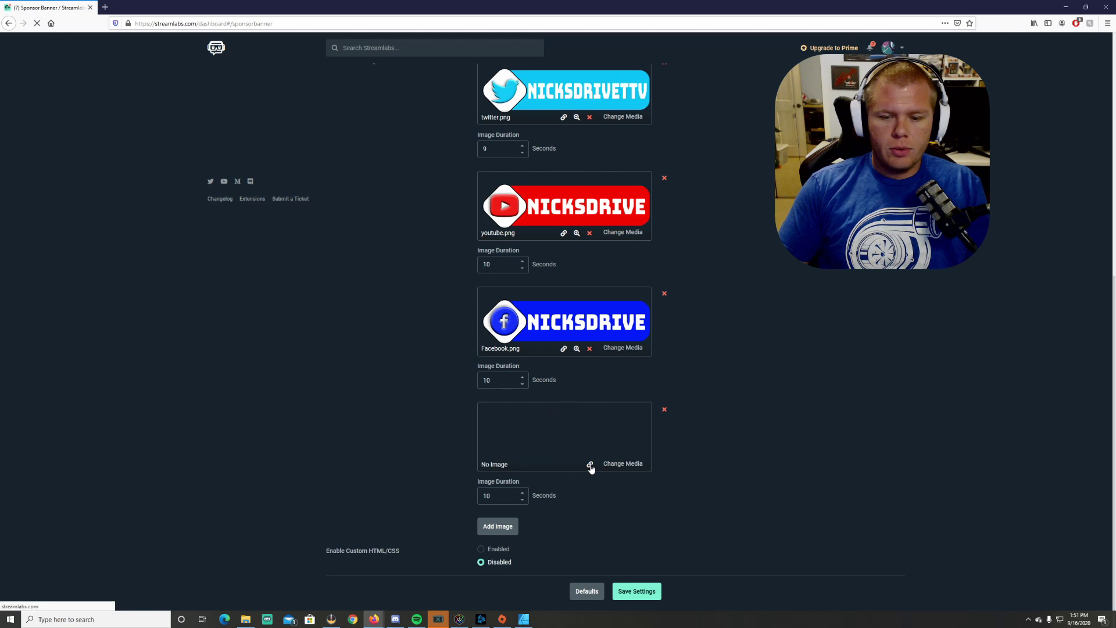
{"action": "left_click", "coordinate": [625, 463]}
{"action": "scroll", "coordinate": [556, 309], "scroll_direction": "down", "scroll_amount": 5}
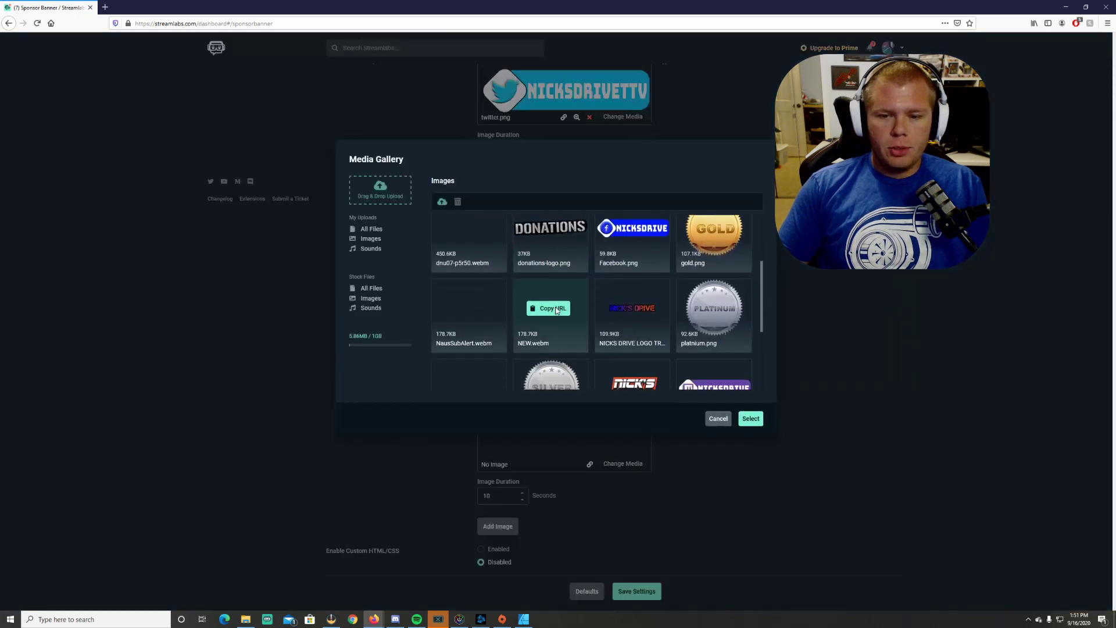
{"action": "left_click", "coordinate": [713, 308]}
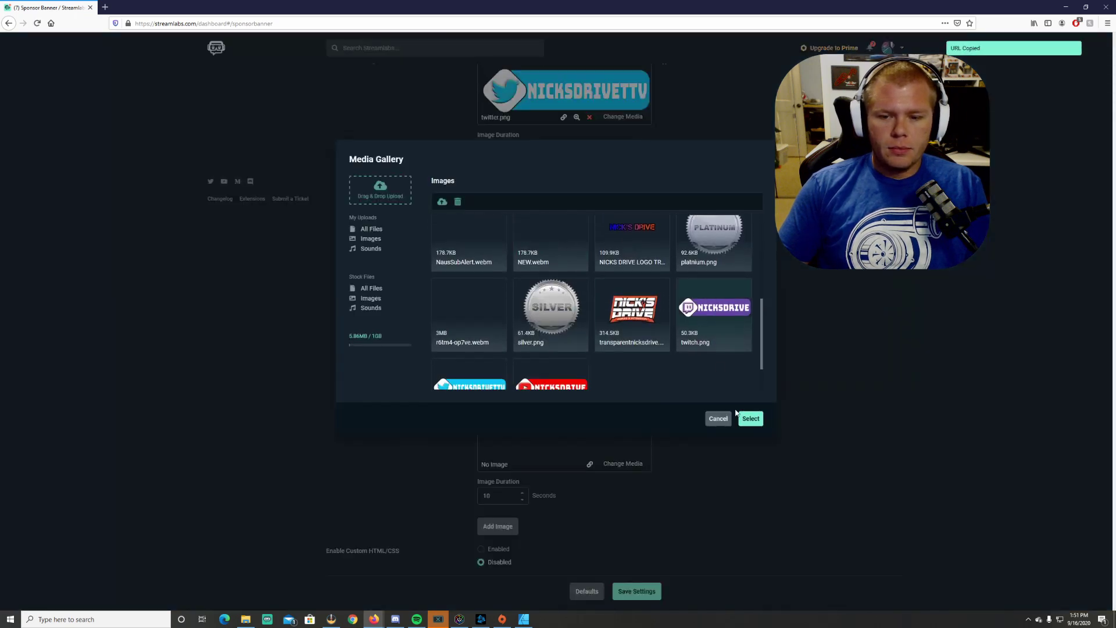
{"action": "left_click", "coordinate": [751, 419]}
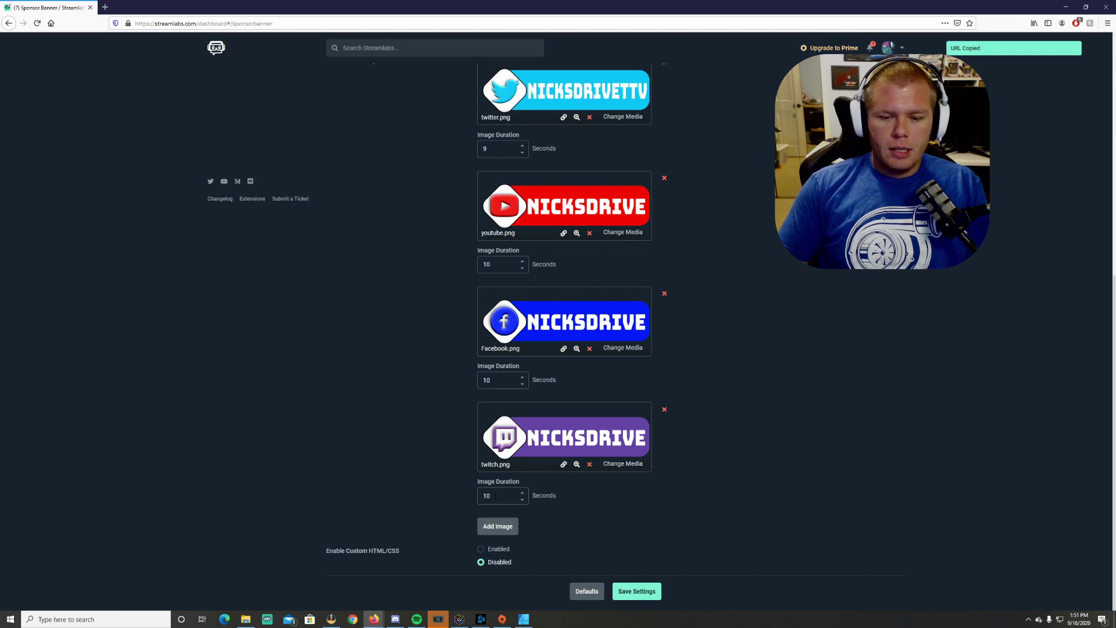
- Set the Twitch, Facebook, YouTube and Twitter image durations to 2 seconds and save
{"action": "left_click_drag", "start_coordinate": [498, 496], "coordinate": [478, 496]}
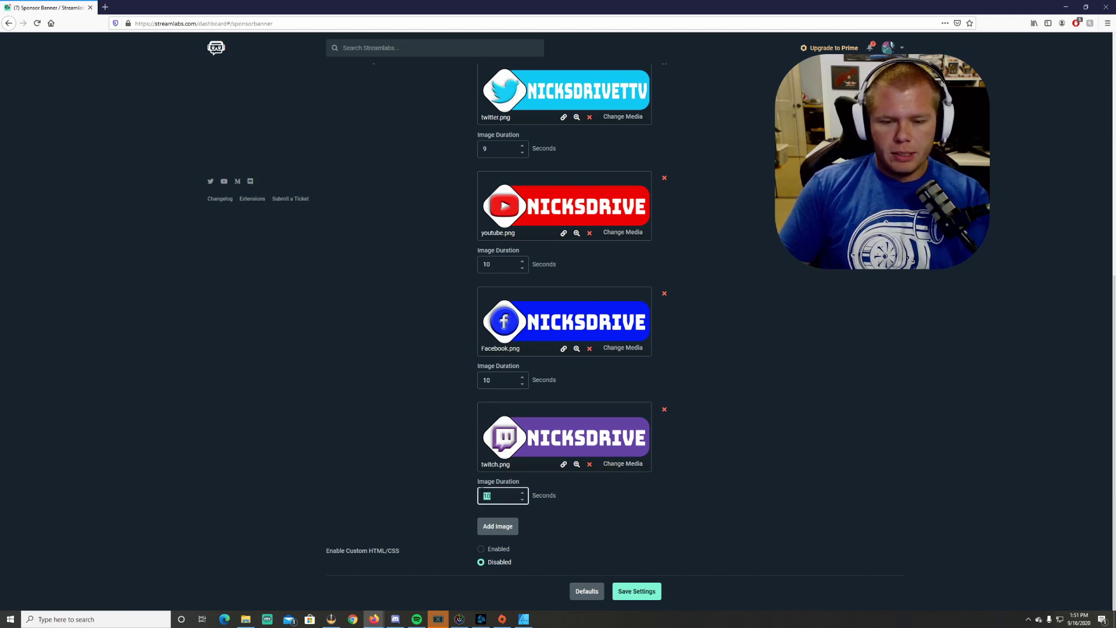
{"action": "type", "text": "2"}
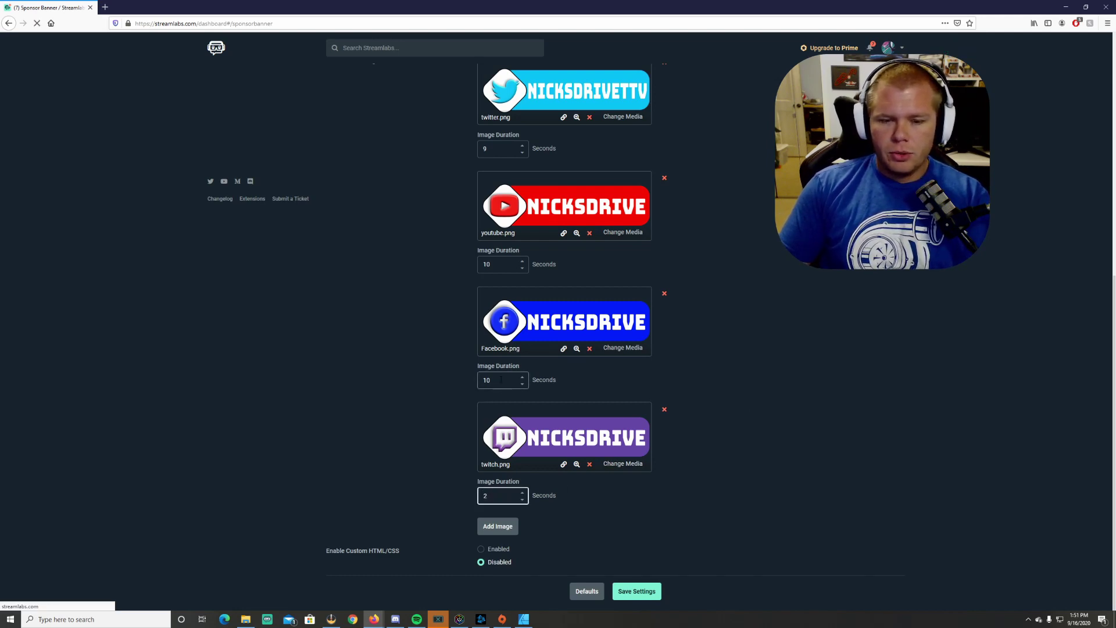
{"action": "double_click", "coordinate": [494, 380]}
{"action": "type", "text": "2"}
{"action": "double_click", "coordinate": [494, 265]}
{"action": "type", "text": "2"}
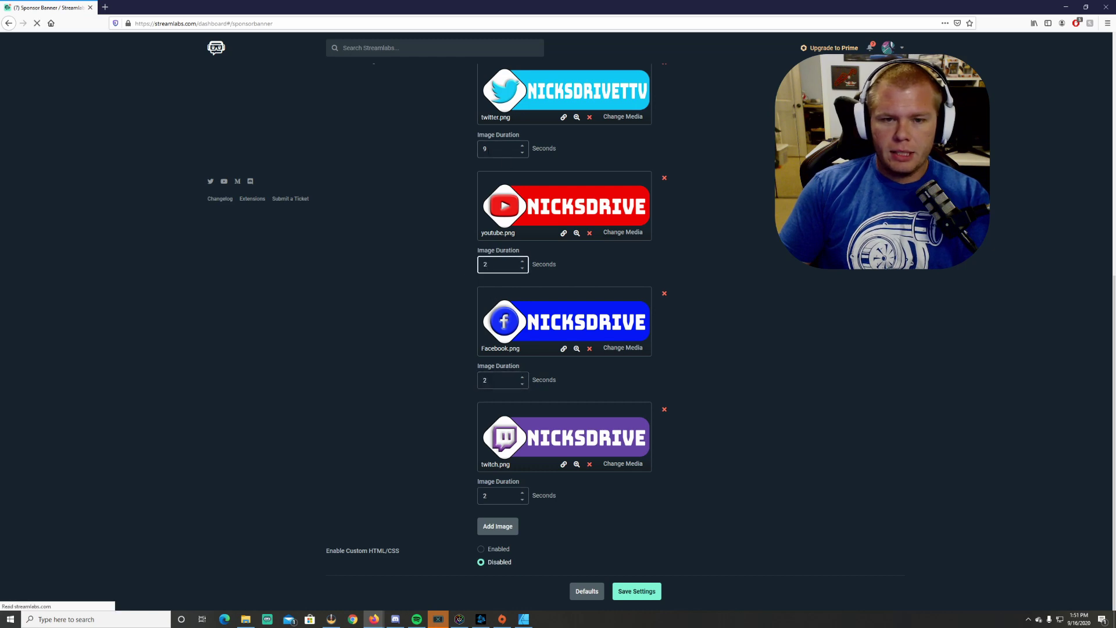
{"action": "double_click", "coordinate": [495, 148]}
{"action": "type", "text": "2"}
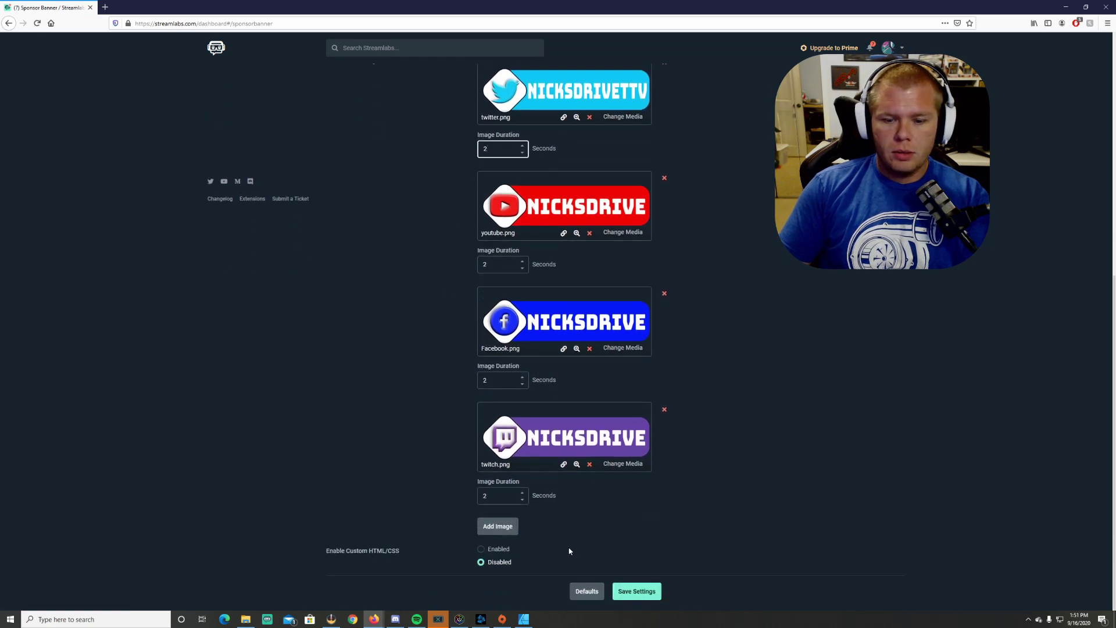
{"action": "left_click", "coordinate": [632, 597]}
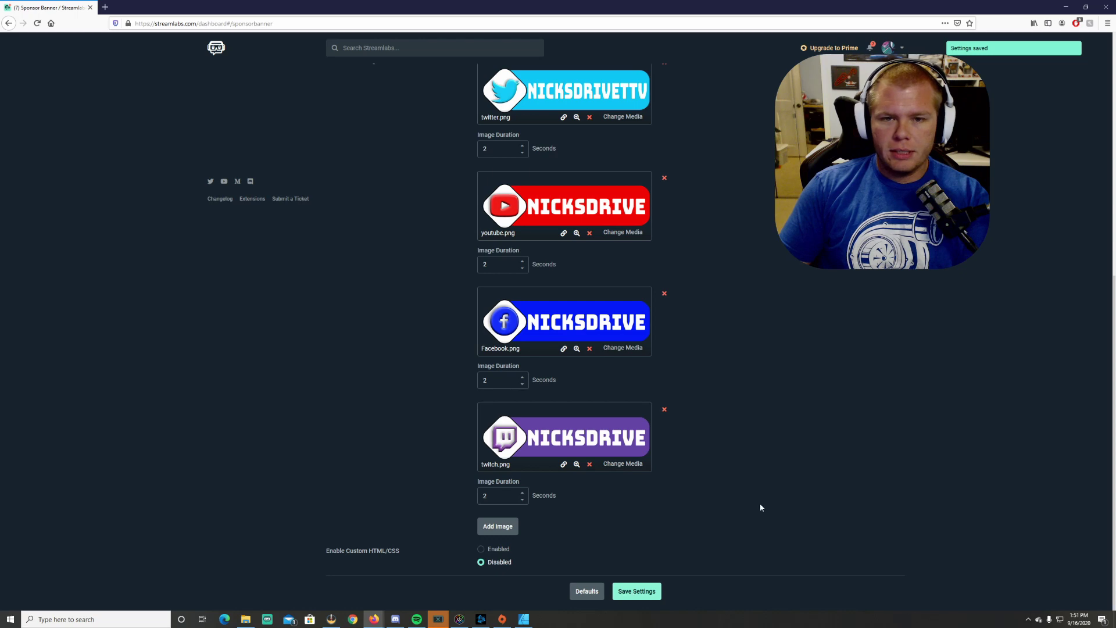
- Change the Image Animation to Bounce In Down
{"action": "scroll", "coordinate": [759, 500], "scroll_direction": "up", "scroll_amount": 7}
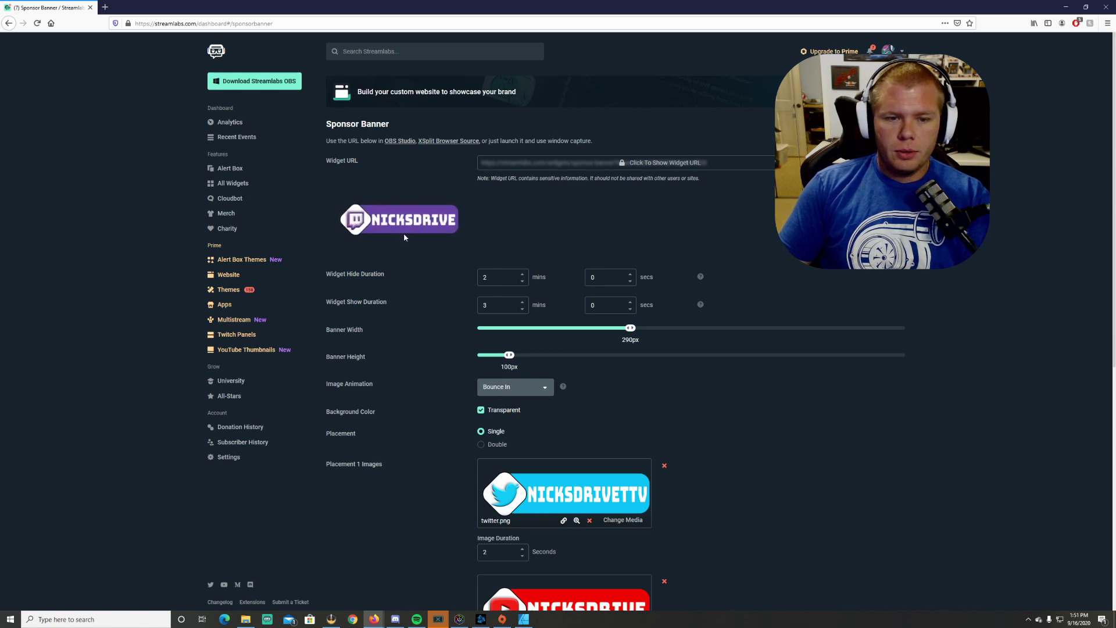
{"action": "left_click", "coordinate": [532, 388]}
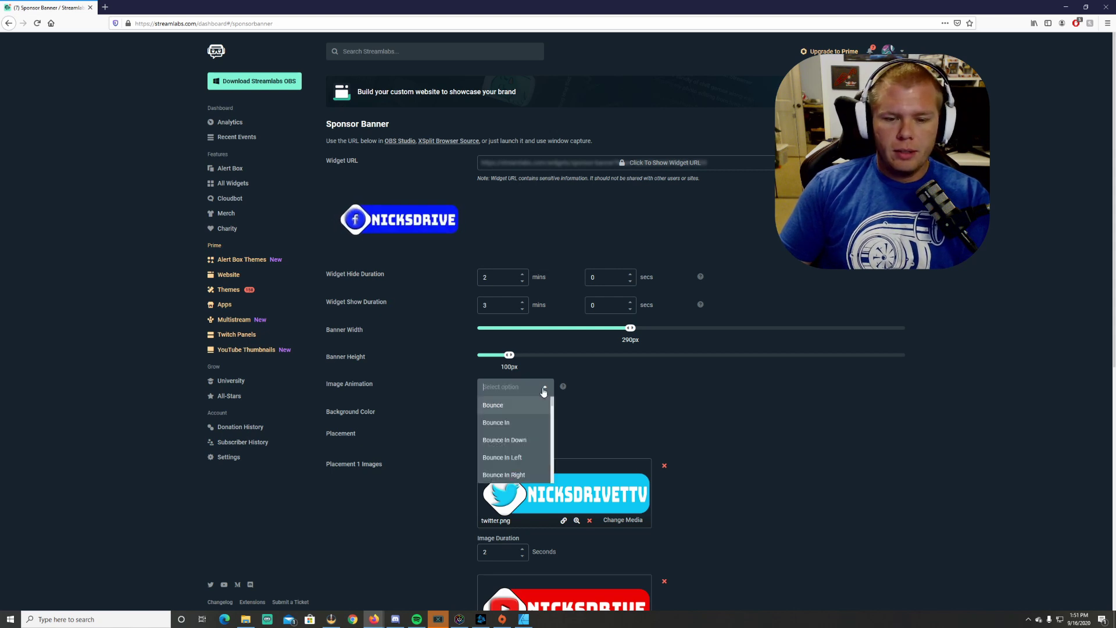
{"action": "left_click", "coordinate": [526, 445]}
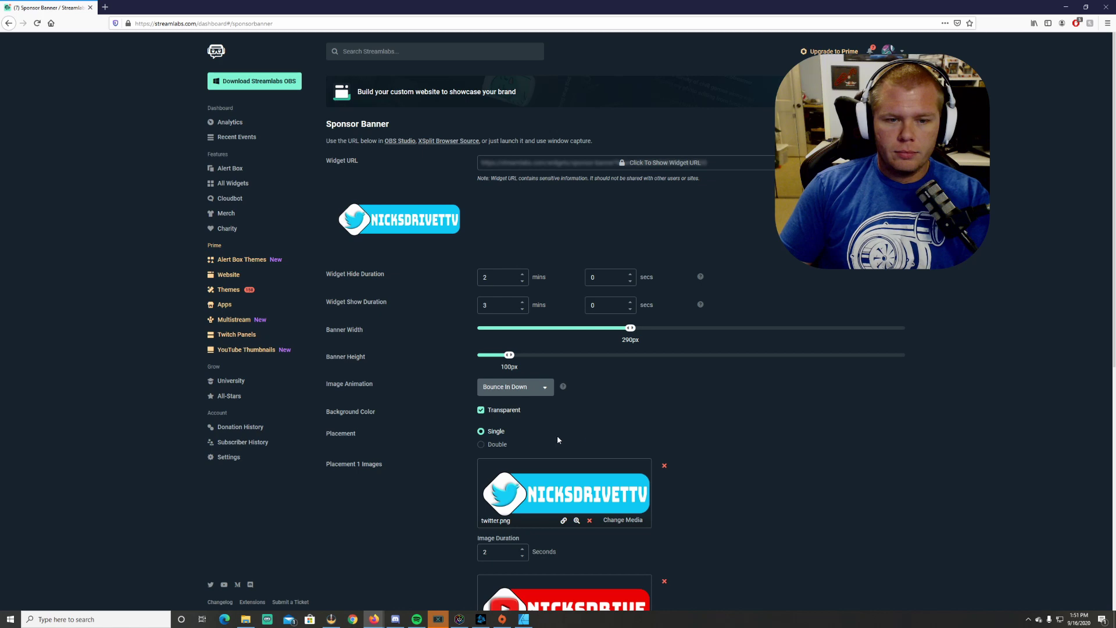
{"action": "scroll", "coordinate": [725, 413], "scroll_direction": "down", "scroll_amount": 7}
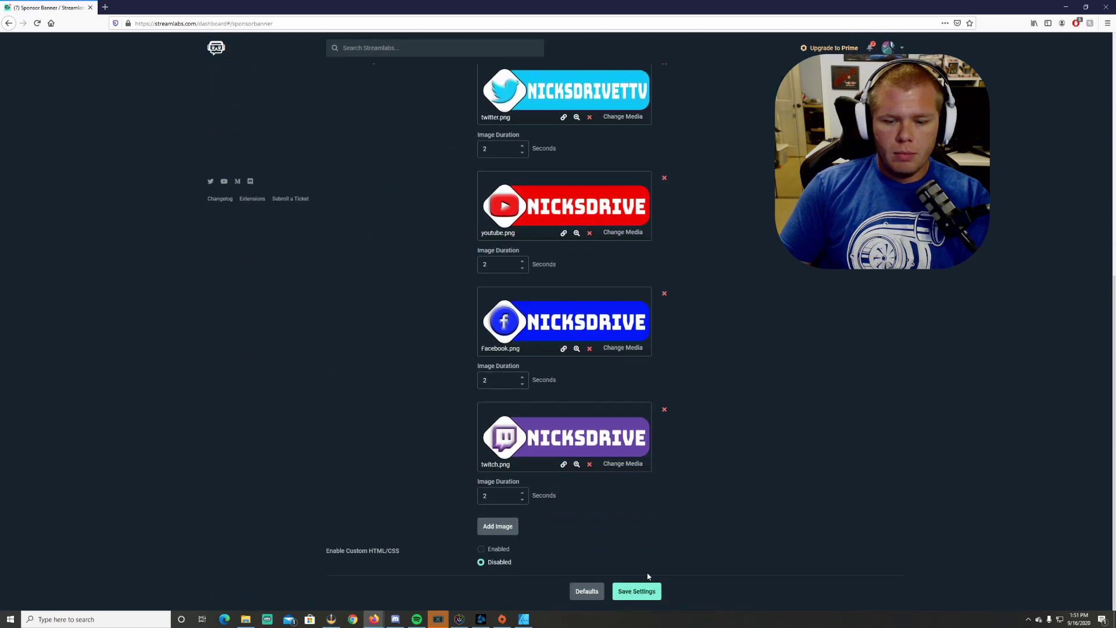
- Save the animation setting, copy the Sponsor Banner widget URL, and maximize OBS Studio
{"action": "left_click", "coordinate": [644, 592]}
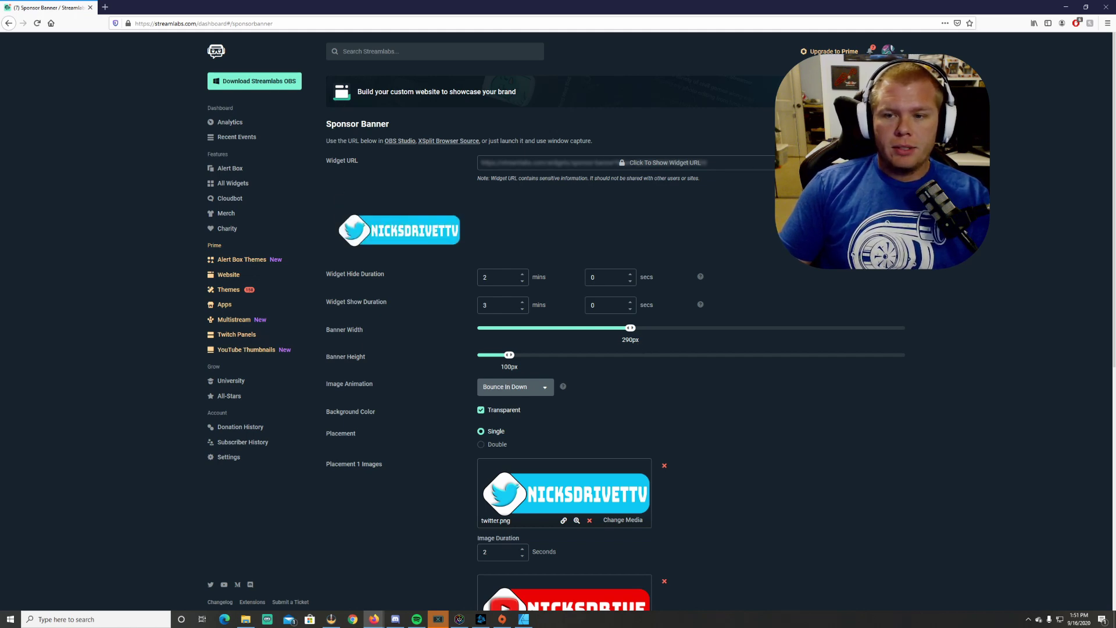
{"action": "left_click", "coordinate": [849, 163]}
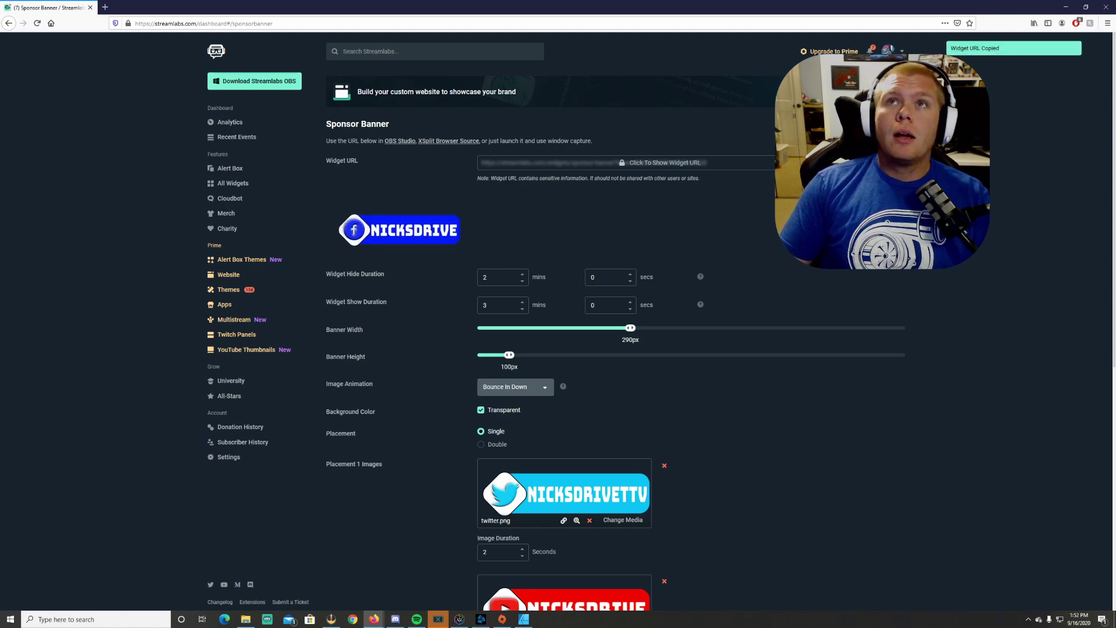
{"action": "key", "text": "alt+Tab"}
{"action": "double_click", "coordinate": [520, 14]}
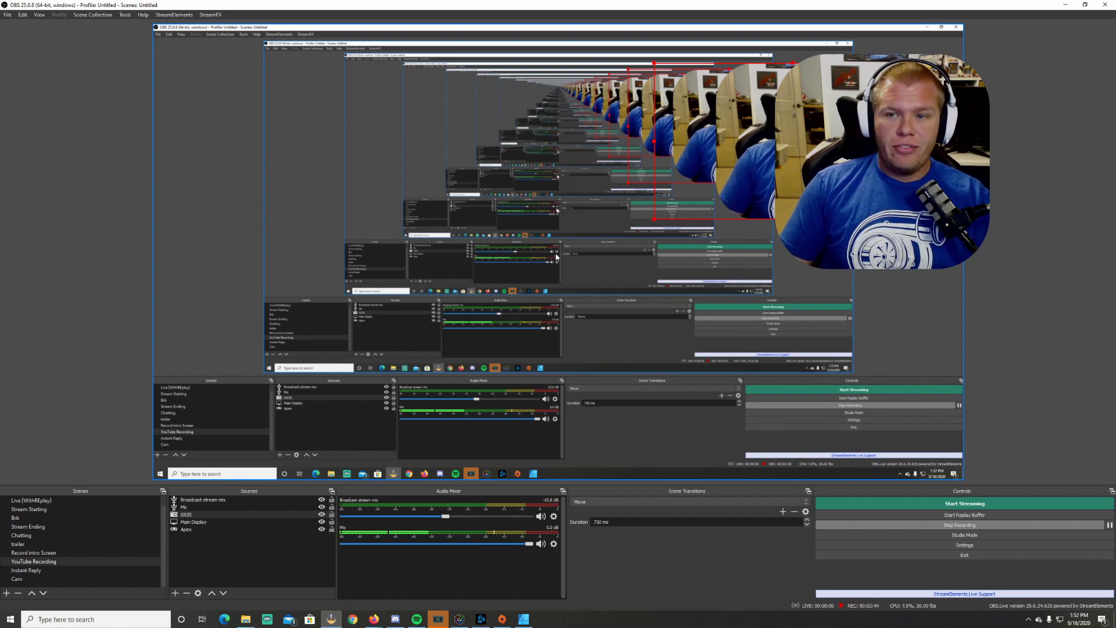
- Create a new Browser source named Testforyoutube in the OBS Sources list
{"action": "left_click", "coordinate": [301, 574]}
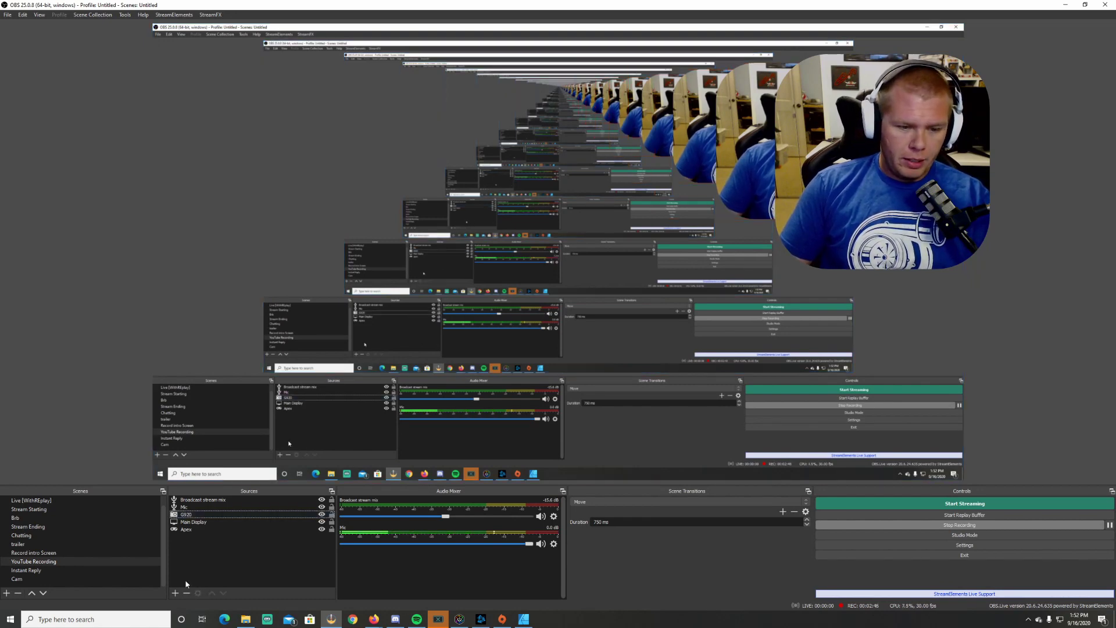
{"action": "left_click", "coordinate": [174, 596]}
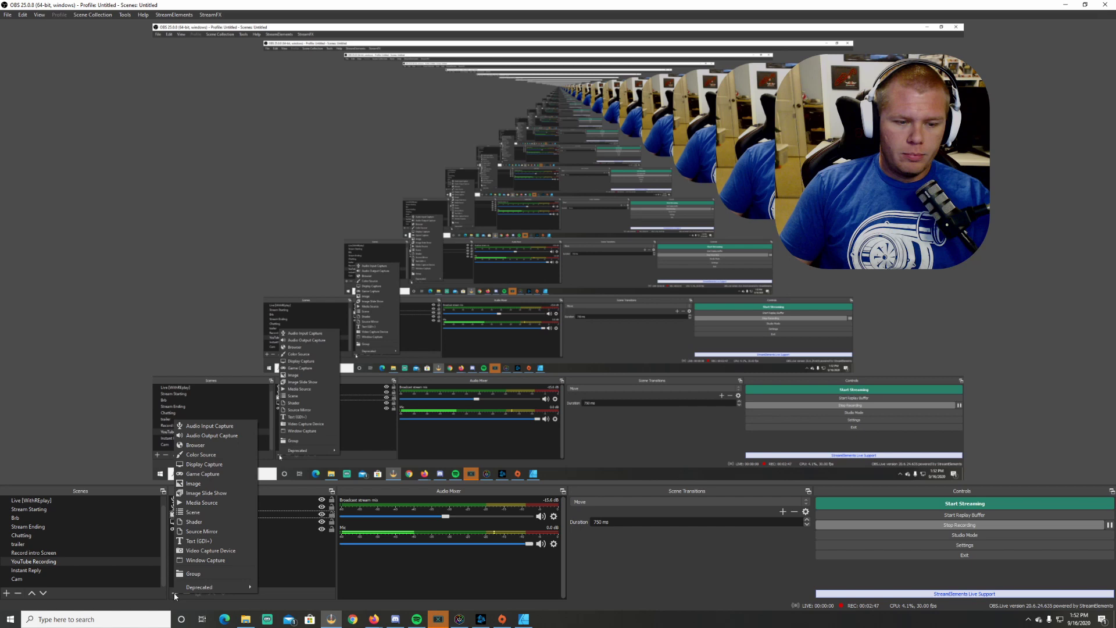
{"action": "left_click", "coordinate": [218, 448]}
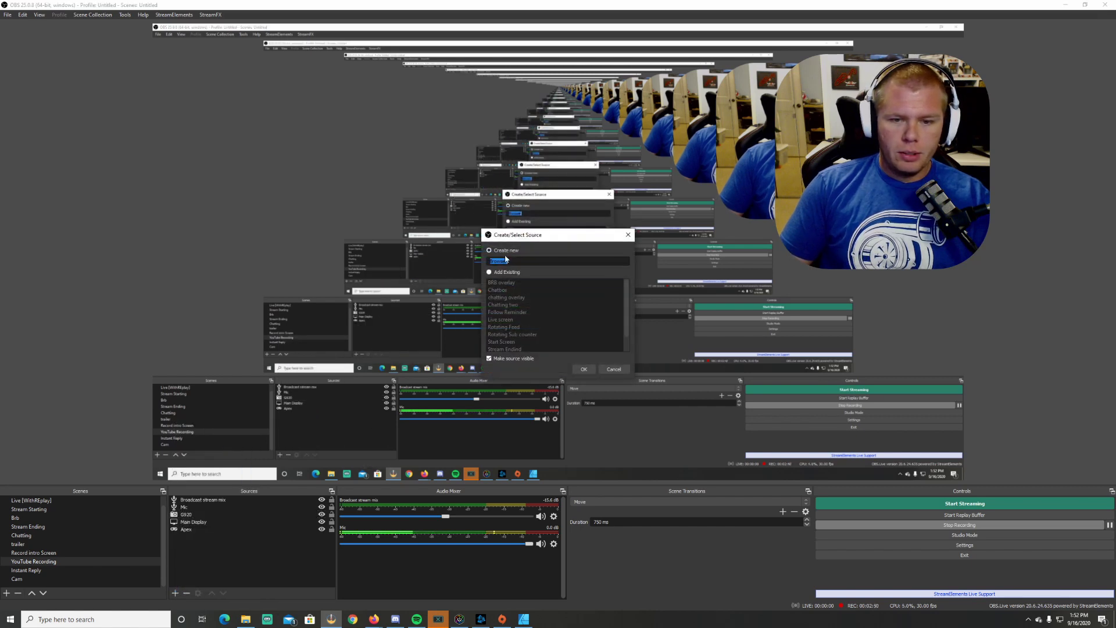
{"action": "left_click_drag", "start_coordinate": [528, 235], "coordinate": [539, 87]}
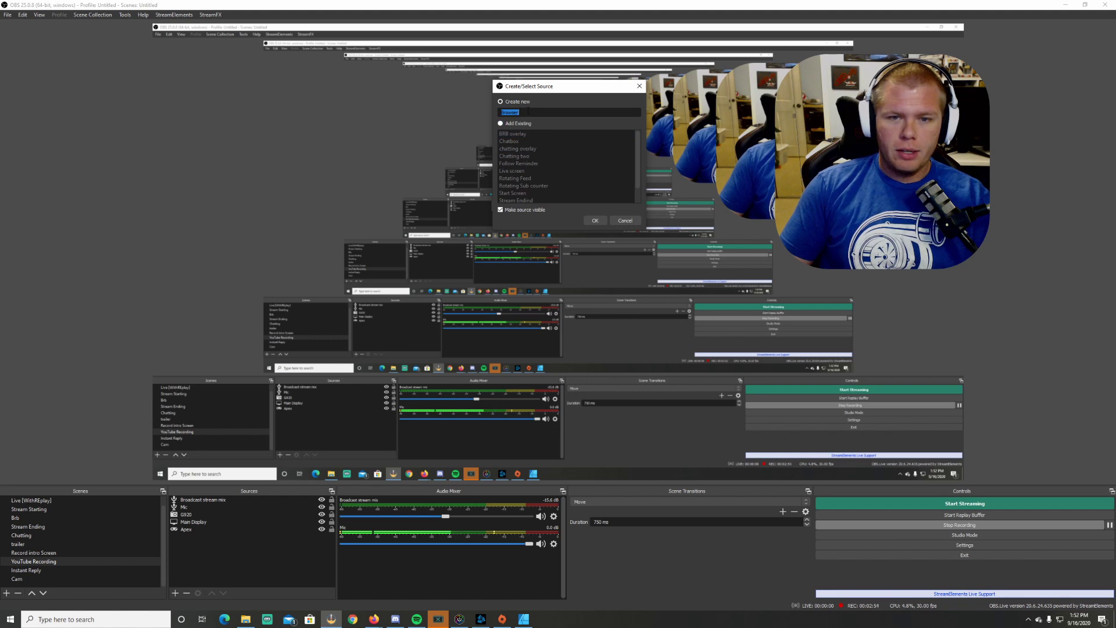
{"action": "type", "text": "Testfor"}
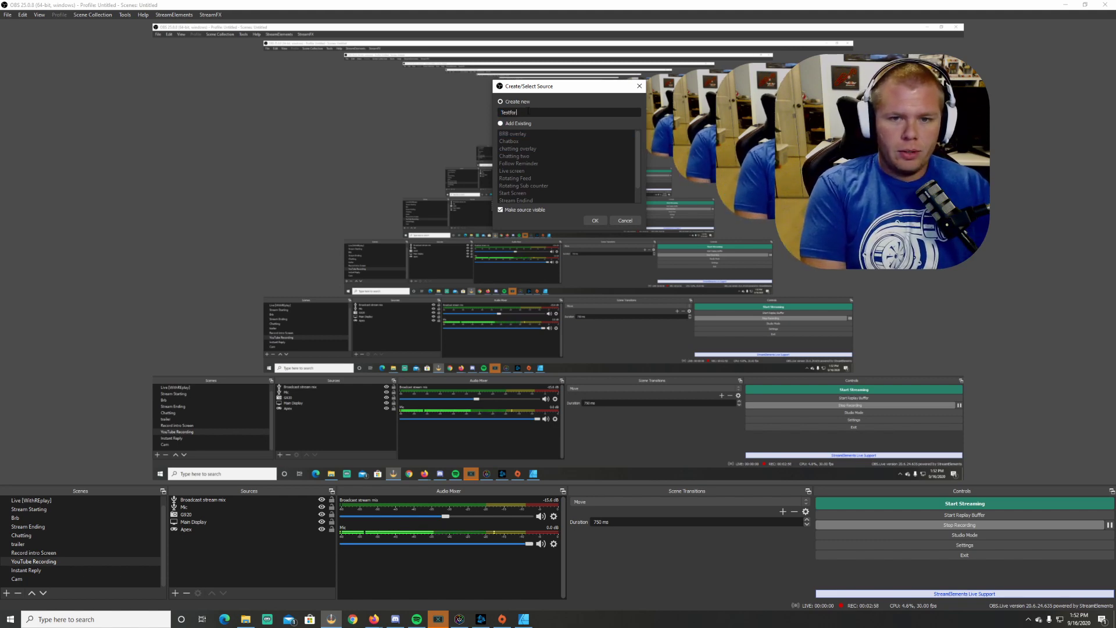
{"action": "type", "text": "youtube"}
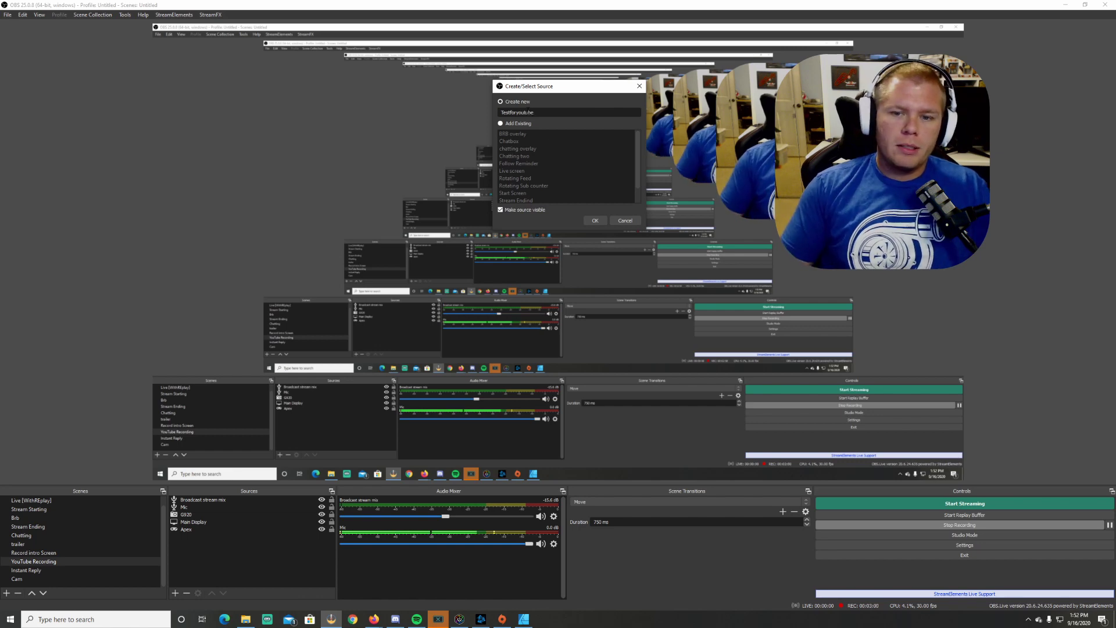
{"action": "left_click", "coordinate": [599, 221]}
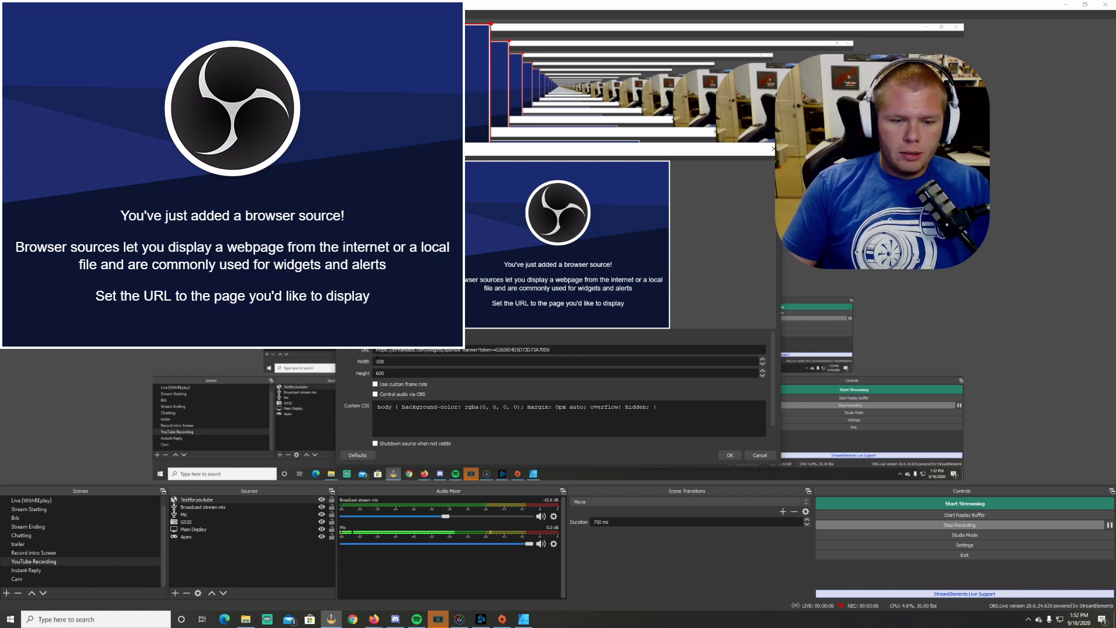
- Give the Testforyoutube browser source a width of 1200 and a height of 400
{"action": "left_click", "coordinate": [371, 362]}
{"action": "type", "text": "12"}
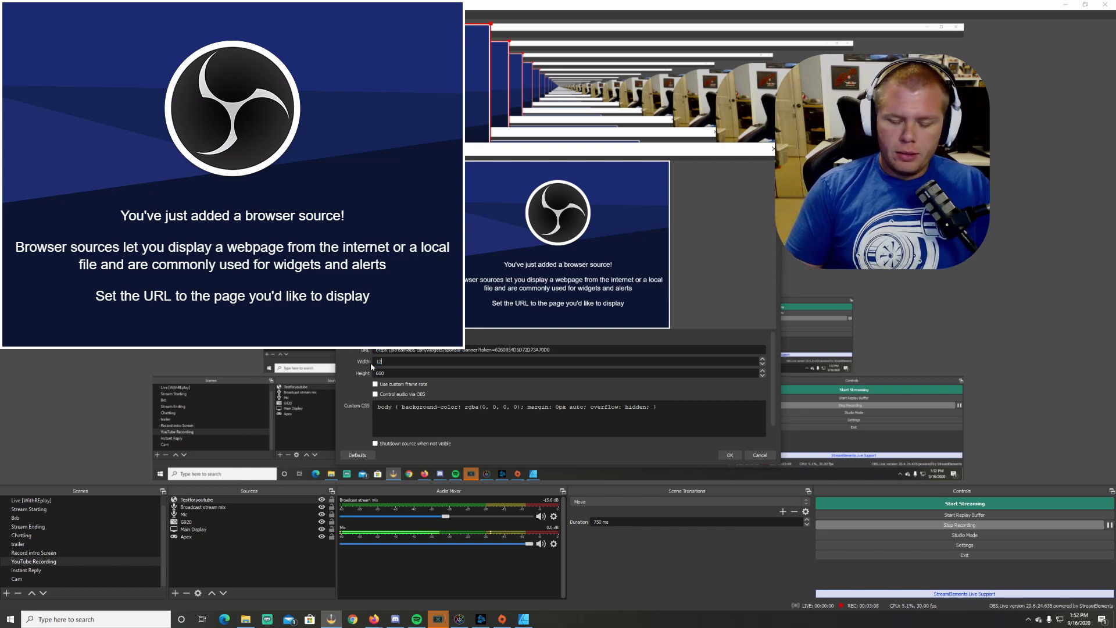
{"action": "type", "text": "00"}
{"action": "key", "text": "Tab"}
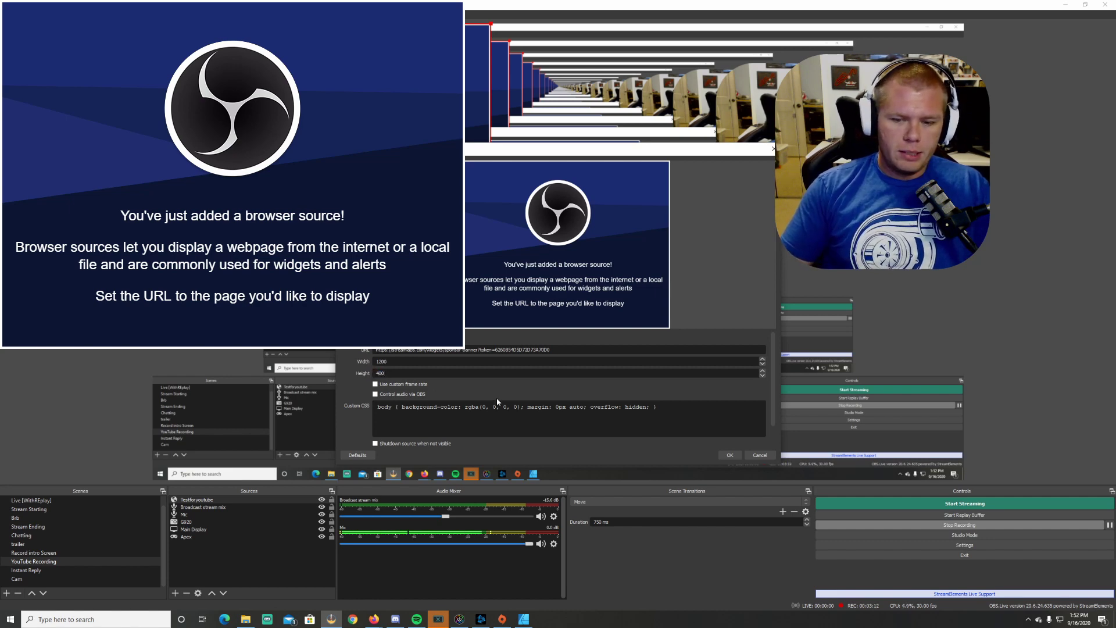
{"action": "left_click", "coordinate": [731, 456]}
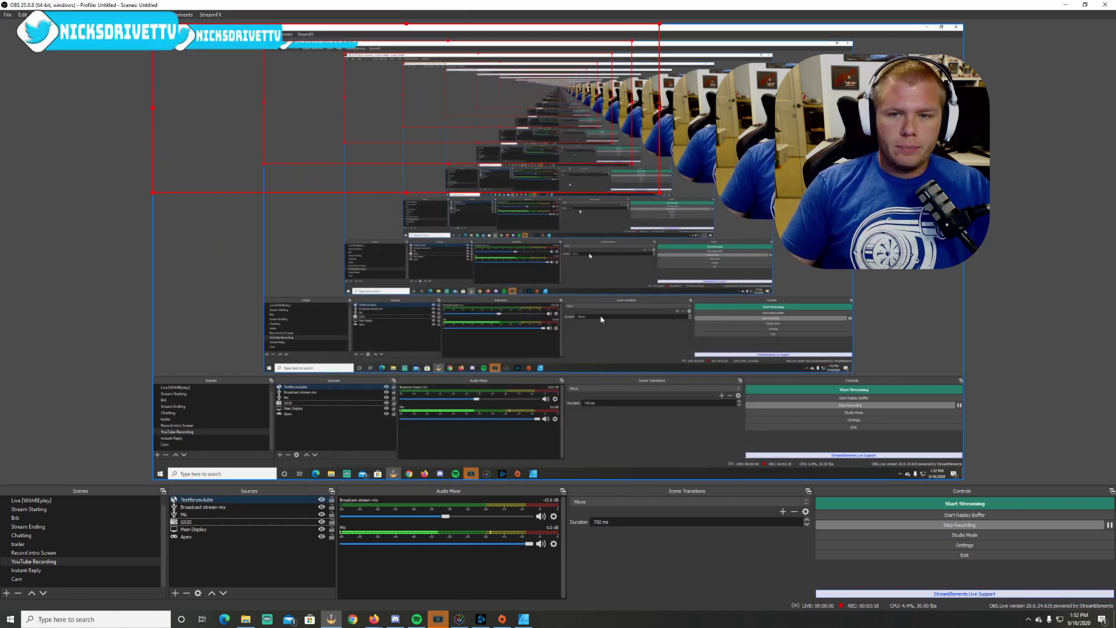
- Drag the sponsor banner to the upper right of the preview and reopen Testforyoutube's properties
{"action": "left_click_drag", "start_coordinate": [252, 53], "coordinate": [225, 117]}
{"action": "left_click_drag", "start_coordinate": [309, 180], "coordinate": [517, 127]}
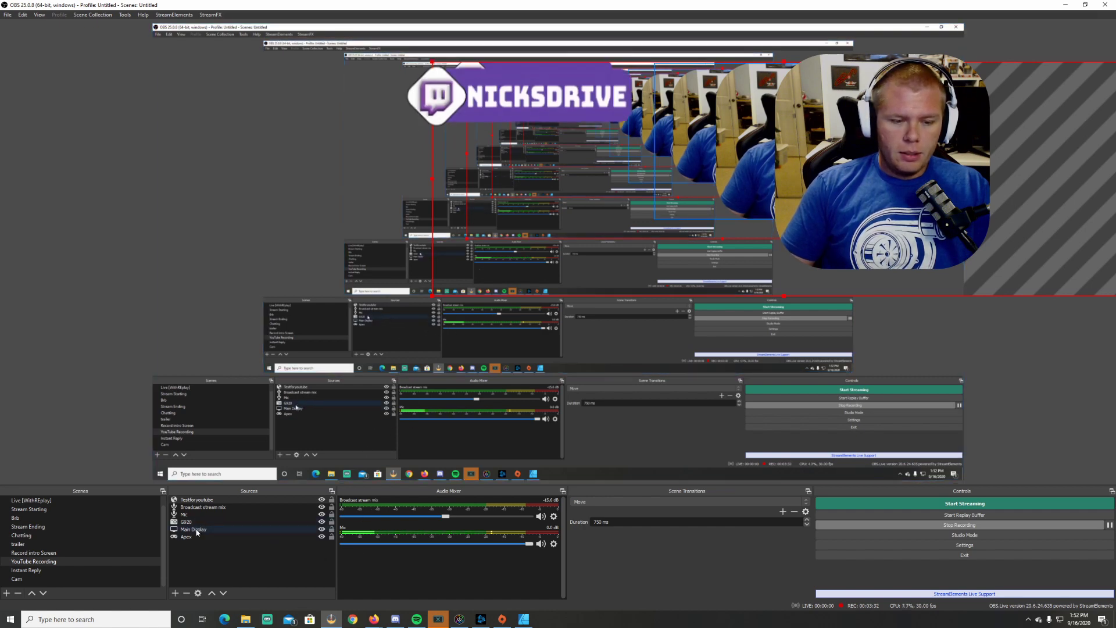
{"action": "left_click", "coordinate": [199, 501]}
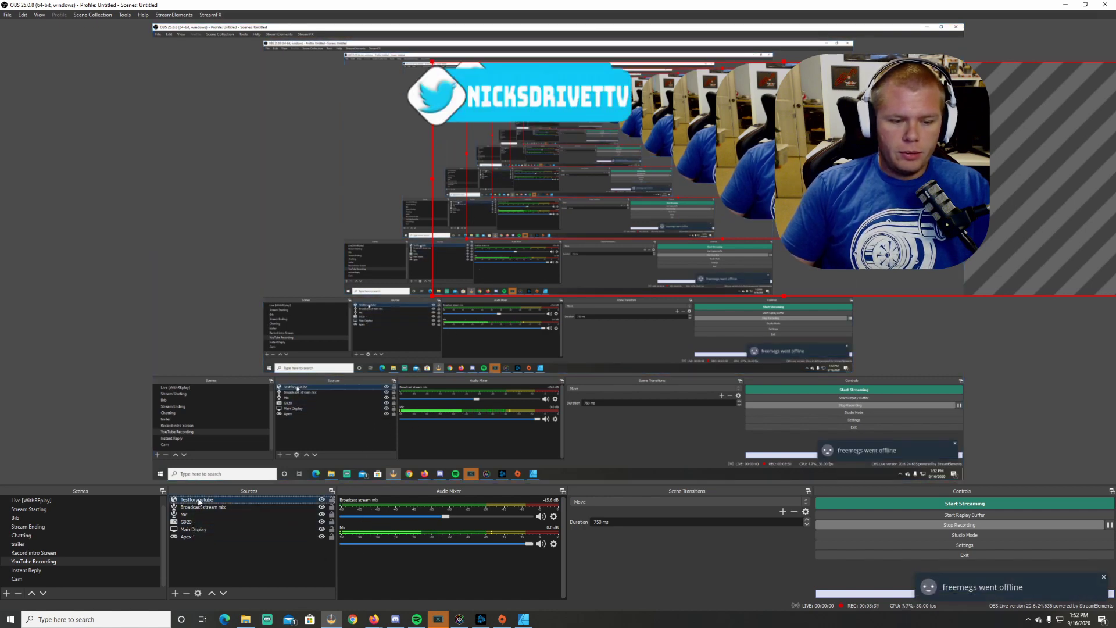
{"action": "right_click", "coordinate": [219, 503]}
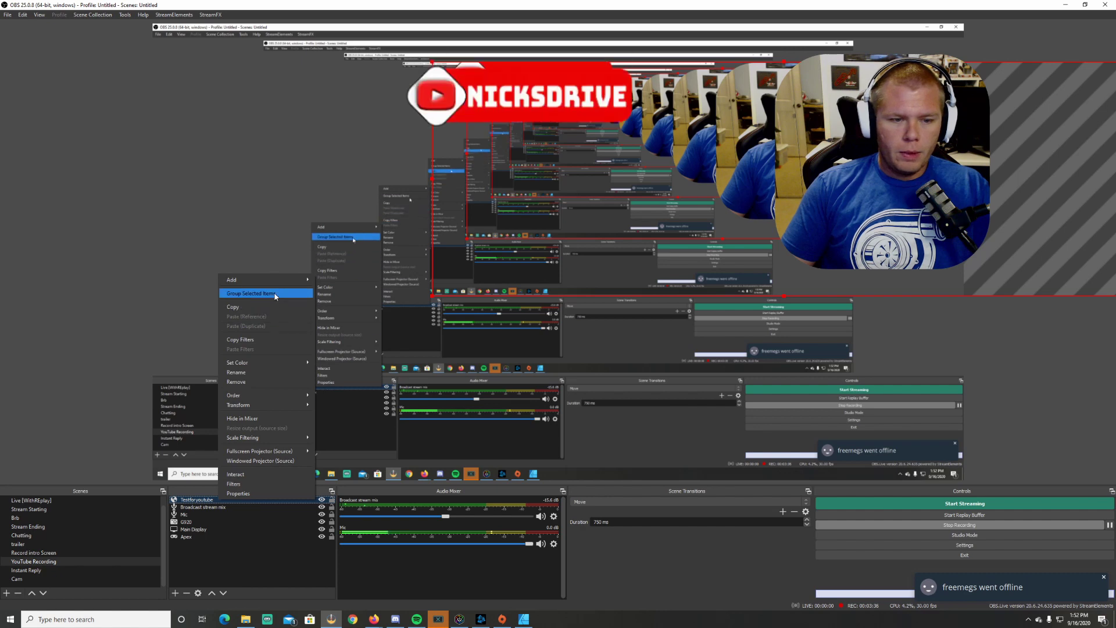
{"action": "left_click", "coordinate": [238, 494]}
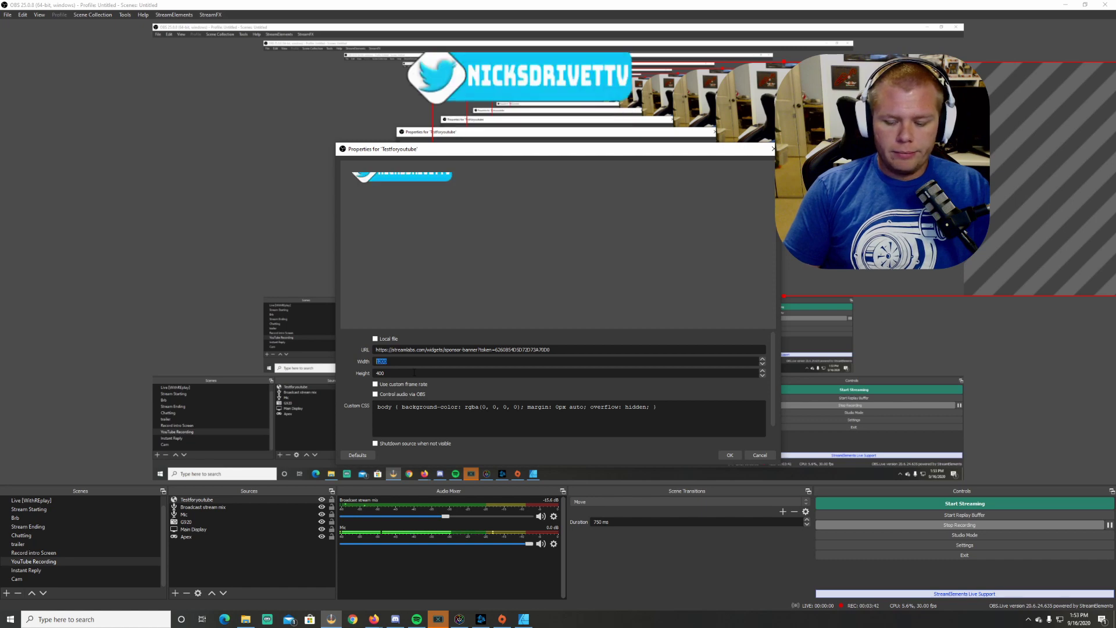
- Change the Testforyoutube banner dimensions to 400 wide by 200 tall
{"action": "type", "text": "4"}
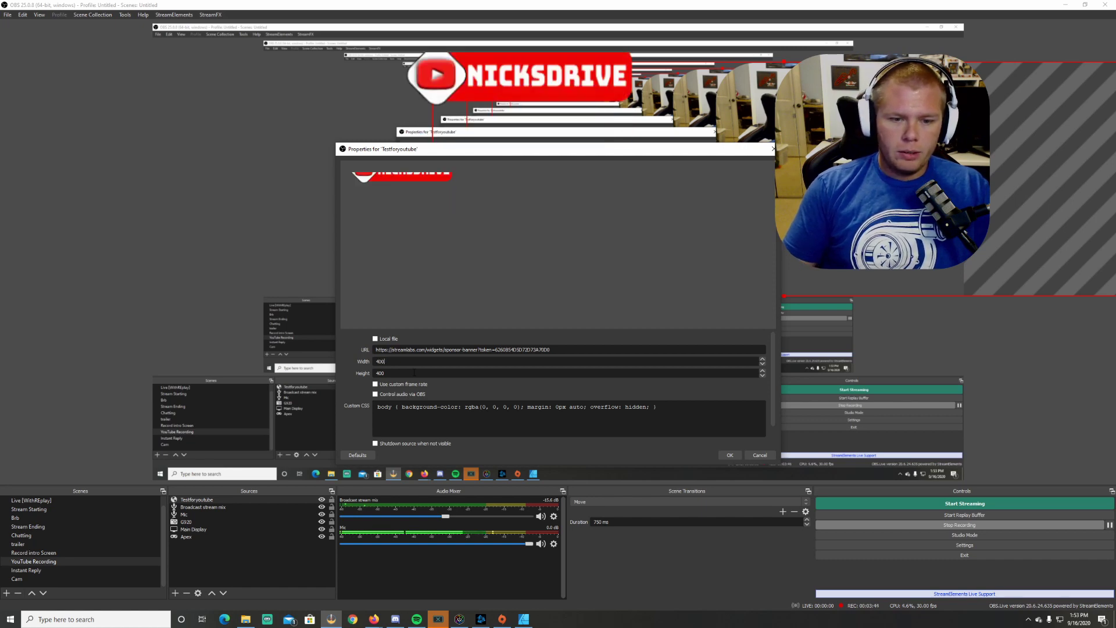
{"action": "key", "text": "Tab"}
{"action": "type", "text": "200"}
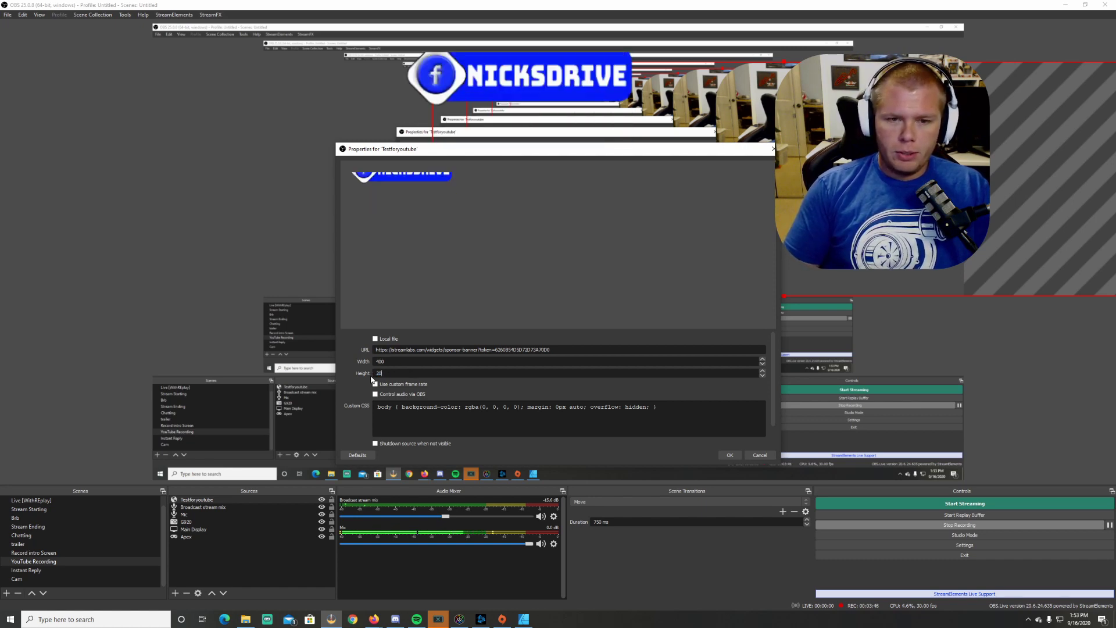
{"action": "left_click", "coordinate": [737, 457]}
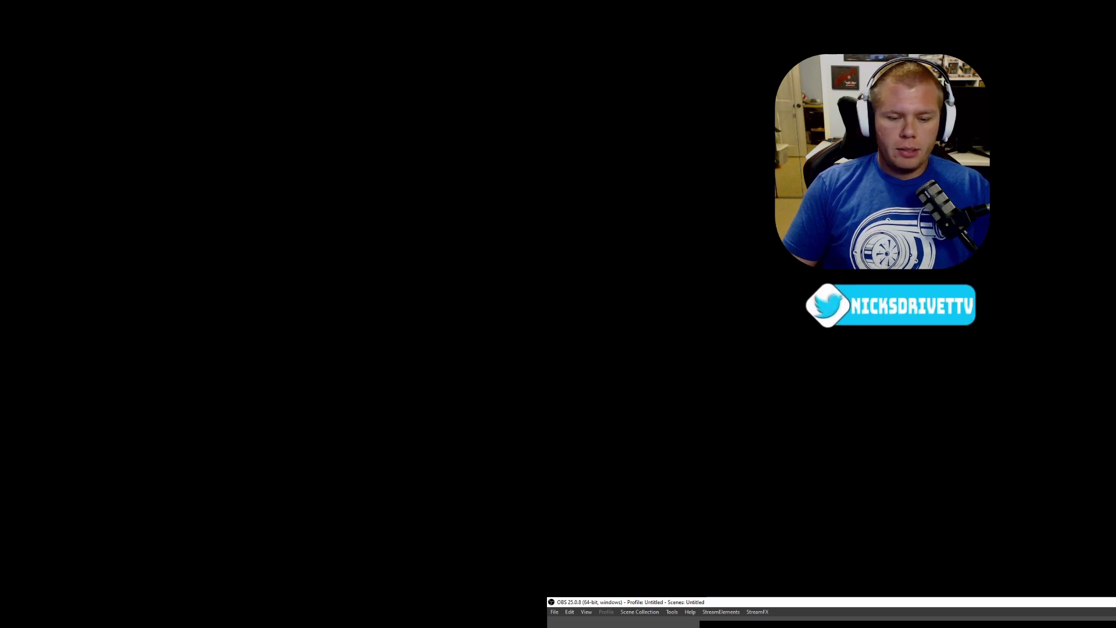
- Switch from OBS to Firefox showing the Streamlabs Sponsor Banner settings page
{"action": "key", "text": "alt+Tab"}
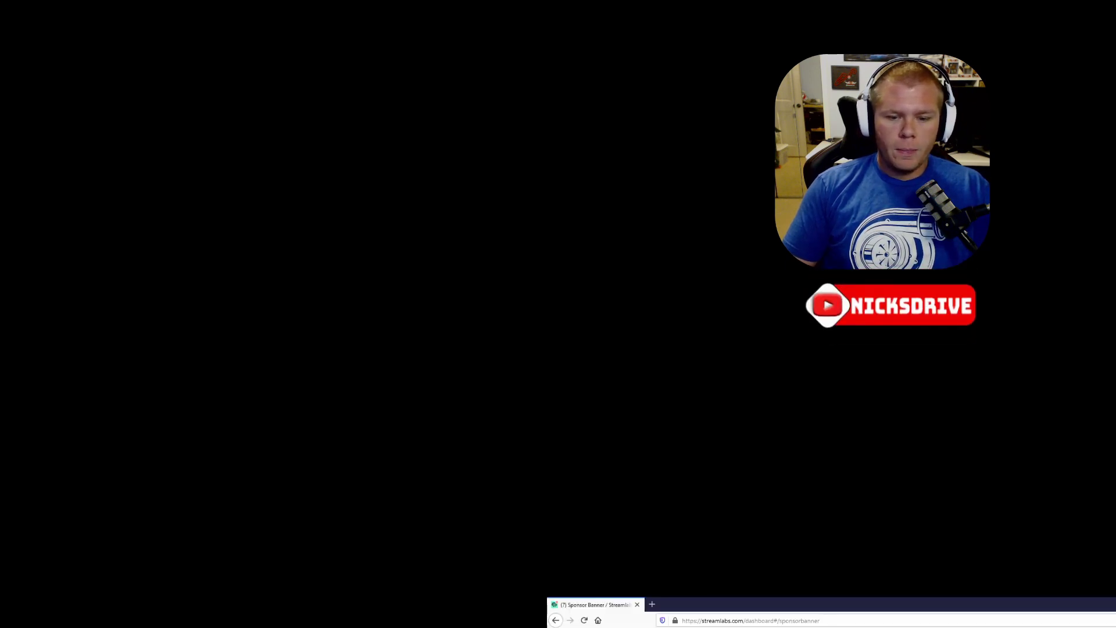
{"action": "key", "text": "alt+Tab"}
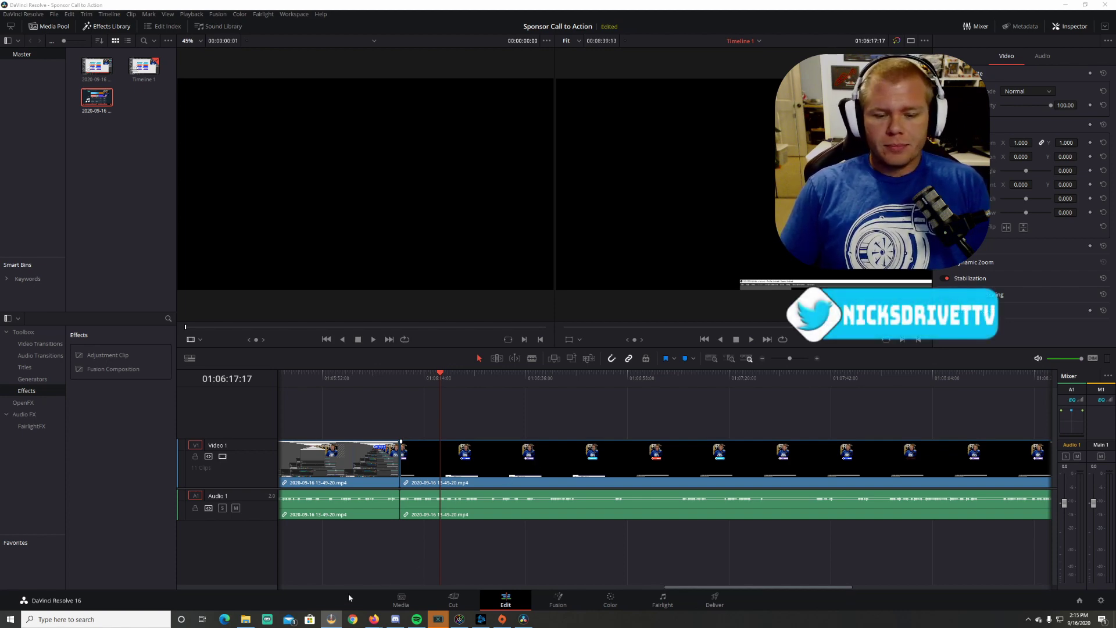
{"action": "left_click", "coordinate": [374, 619]}
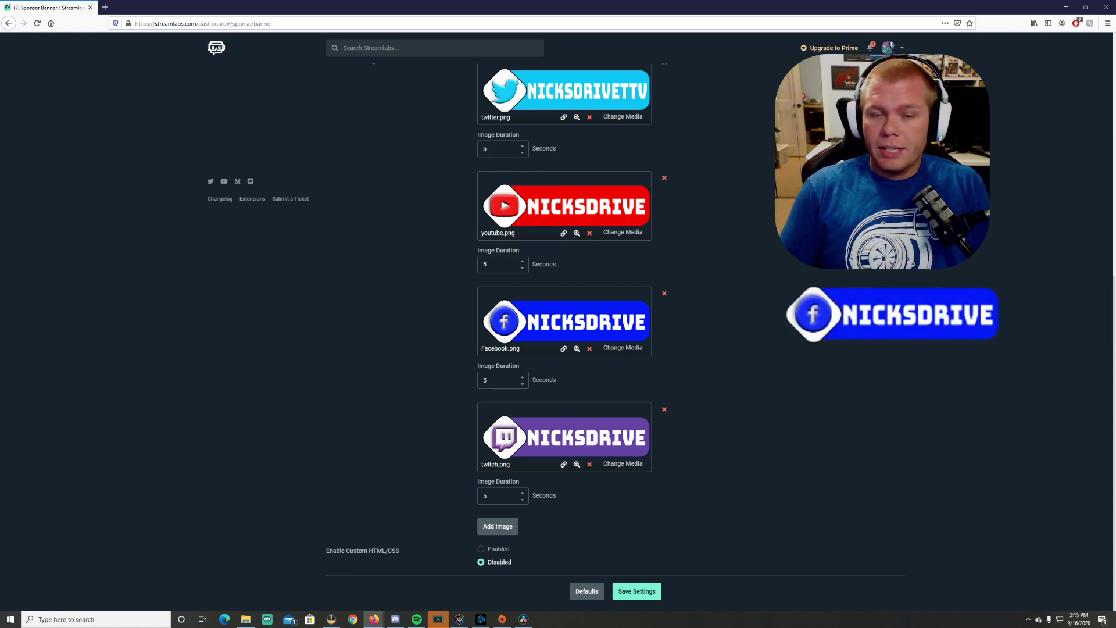
- Set the twitter.png and youtube.png image durations to 10 seconds
{"action": "scroll", "coordinate": [806, 266], "scroll_direction": "up", "scroll_amount": 5}
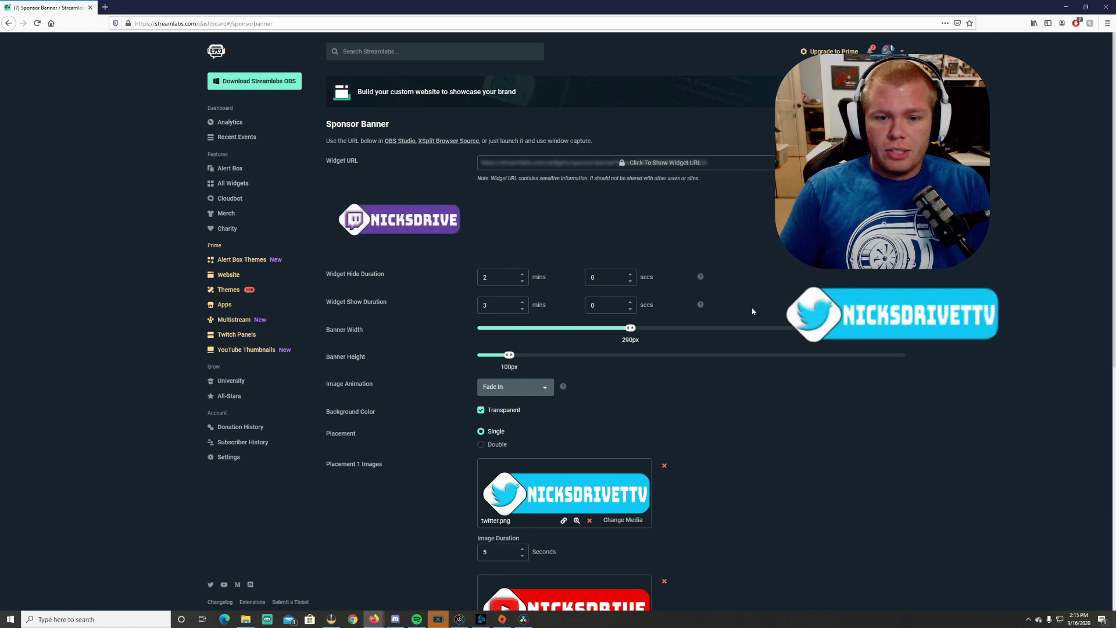
{"action": "scroll", "coordinate": [737, 325], "scroll_direction": "down", "scroll_amount": 5}
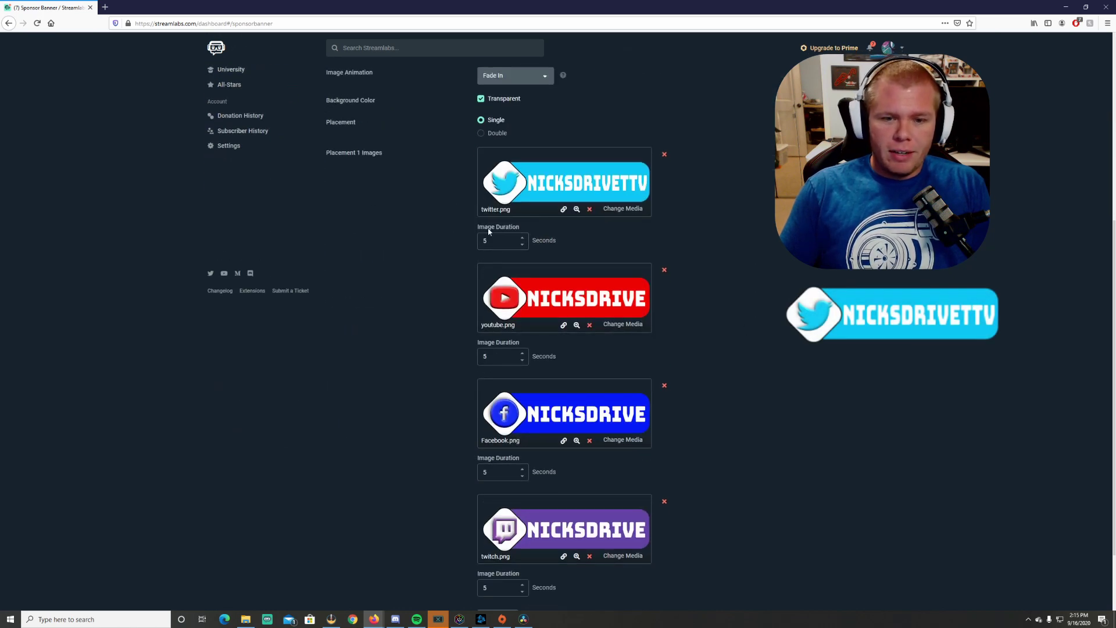
{"action": "double_click", "coordinate": [499, 243]}
{"action": "type", "text": "10"}
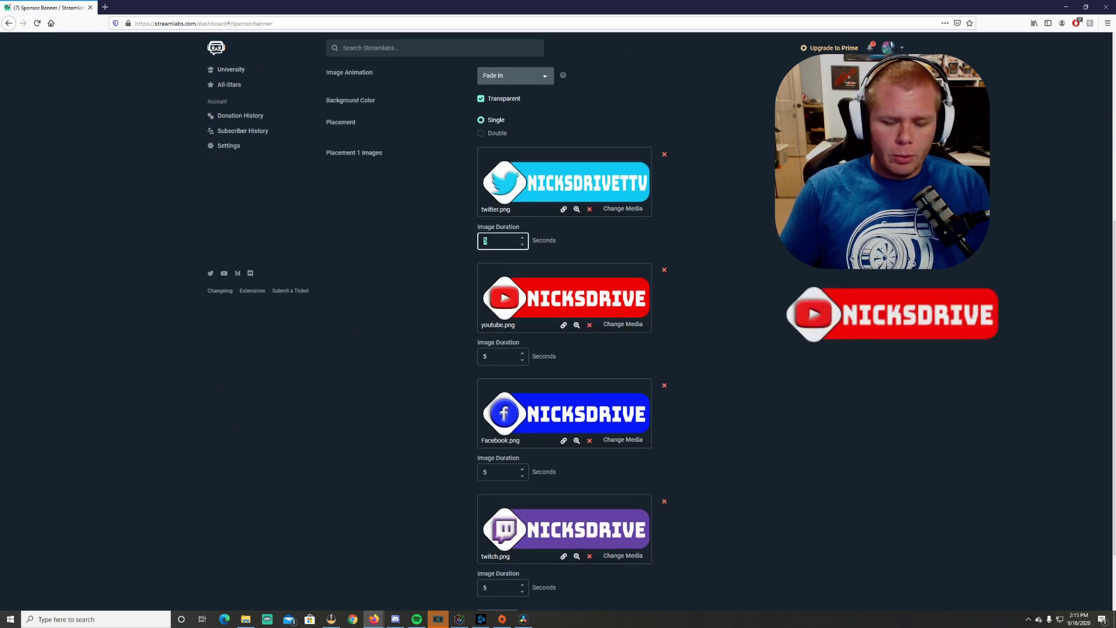
{"action": "double_click", "coordinate": [488, 357]}
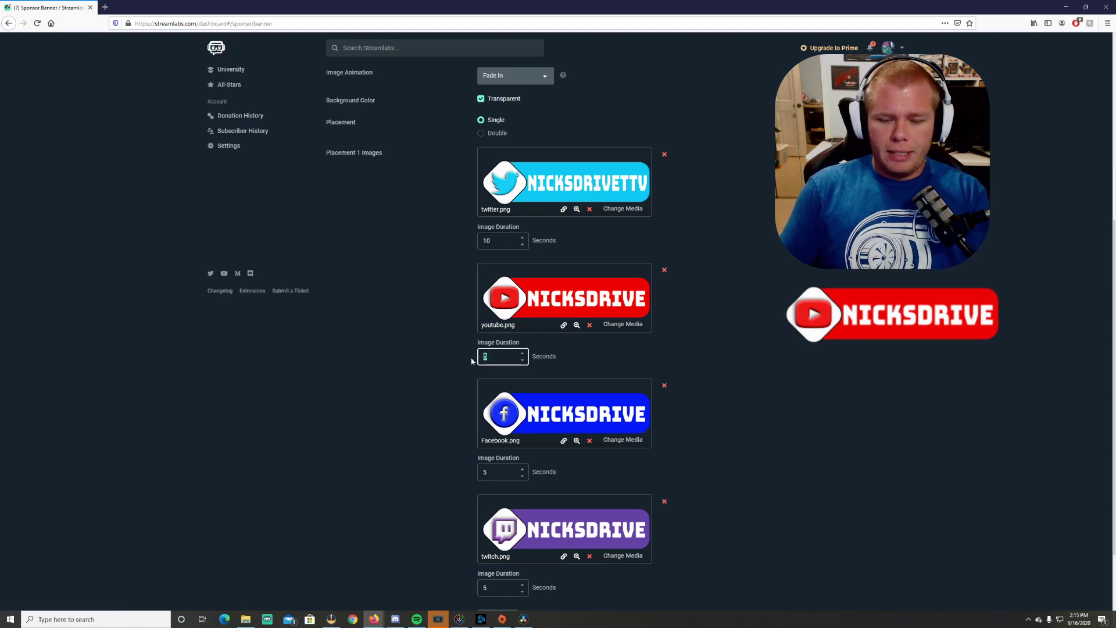
{"action": "type", "text": "10"}
{"action": "left_click", "coordinate": [455, 371]}
- Set the Facebook.png and twitch.png durations to 10 seconds and submit the changes
{"action": "scroll", "coordinate": [455, 371], "scroll_direction": "down", "scroll_amount": 3}
{"action": "double_click", "coordinate": [491, 383]}
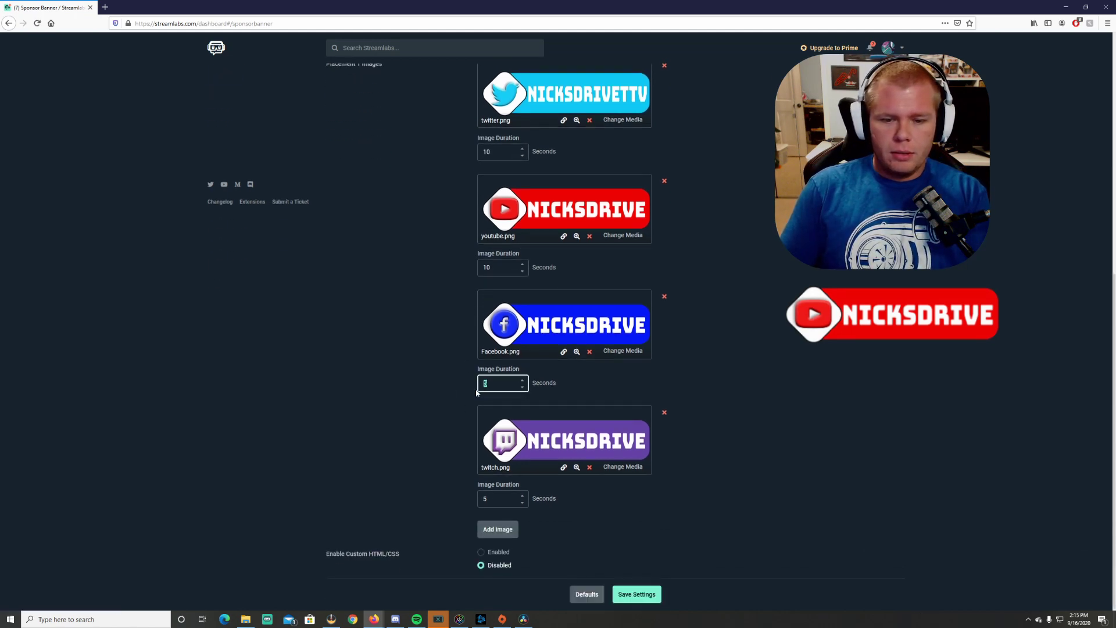
{"action": "type", "text": "10"}
{"action": "double_click", "coordinate": [492, 499]}
{"action": "type", "text": "10"}
{"action": "key", "text": "Return"}
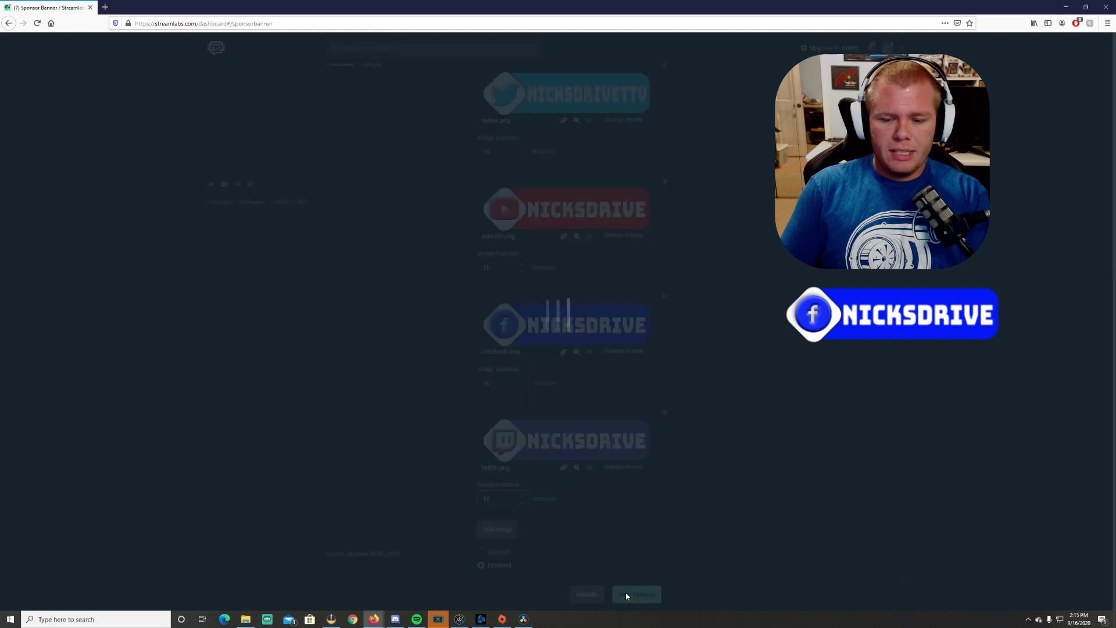
{"action": "scroll", "coordinate": [385, 401], "scroll_direction": "up", "scroll_amount": 7}
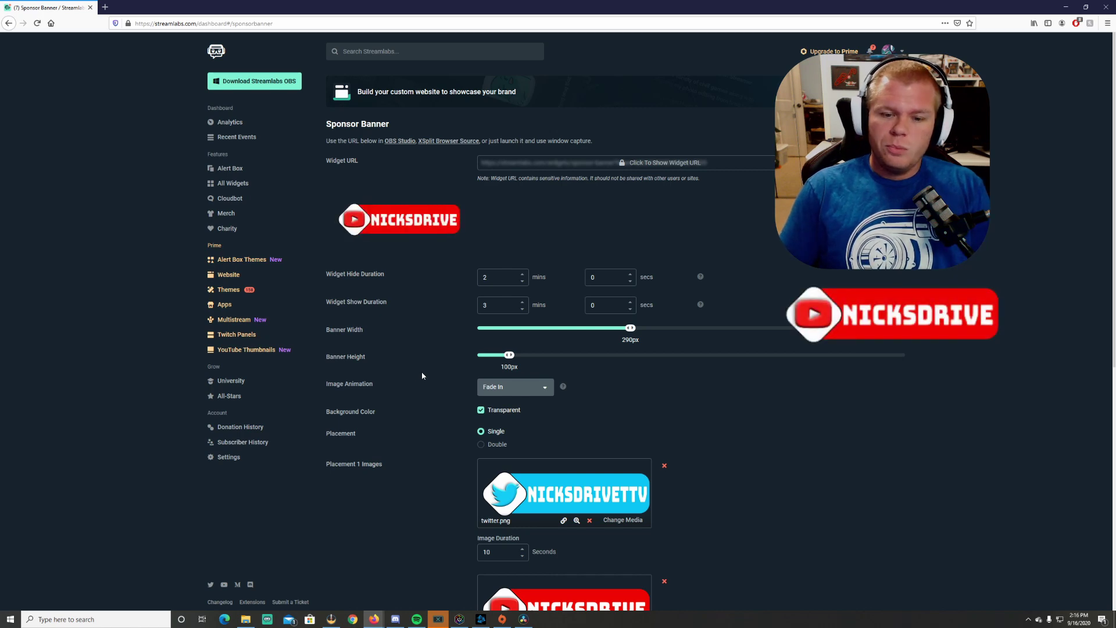
- Choose Tada as the sponsor banner's image animation and save the settings
{"action": "left_click", "coordinate": [544, 389]}
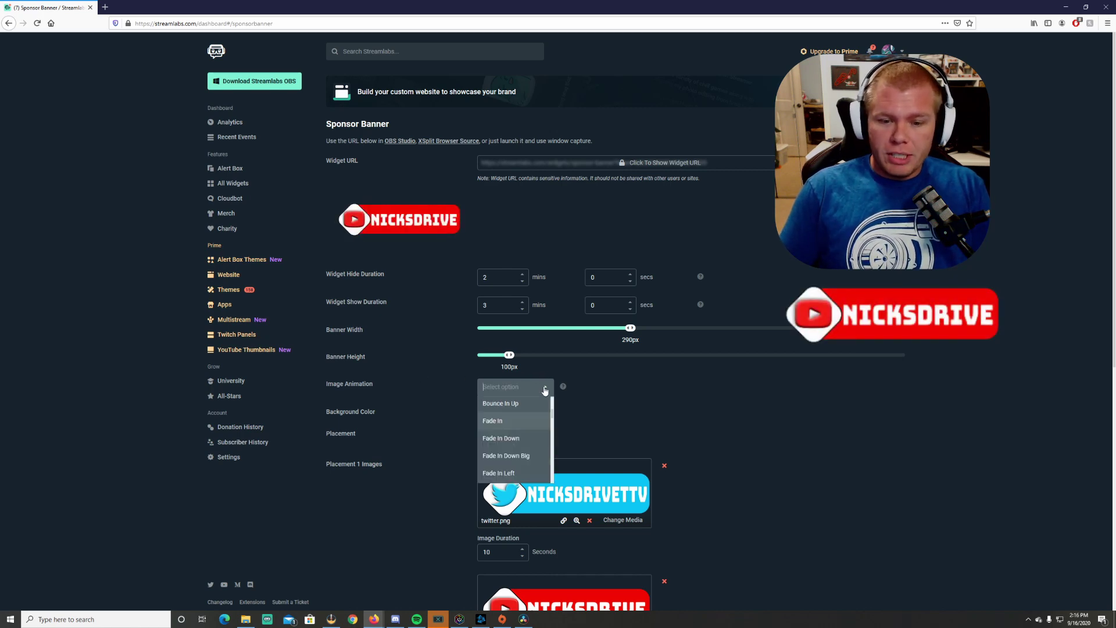
{"action": "scroll", "coordinate": [529, 423], "scroll_direction": "down", "scroll_amount": 10}
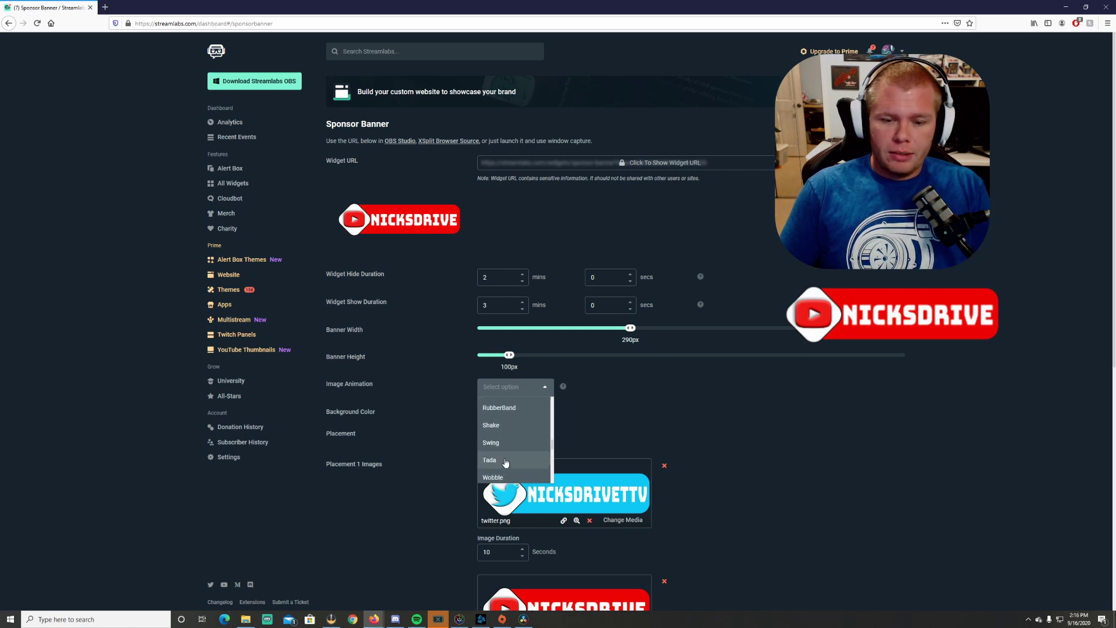
{"action": "left_click", "coordinate": [506, 463]}
{"action": "scroll", "coordinate": [724, 451], "scroll_direction": "down", "scroll_amount": 4}
{"action": "scroll", "coordinate": [724, 451], "scroll_direction": "down", "scroll_amount": 3}
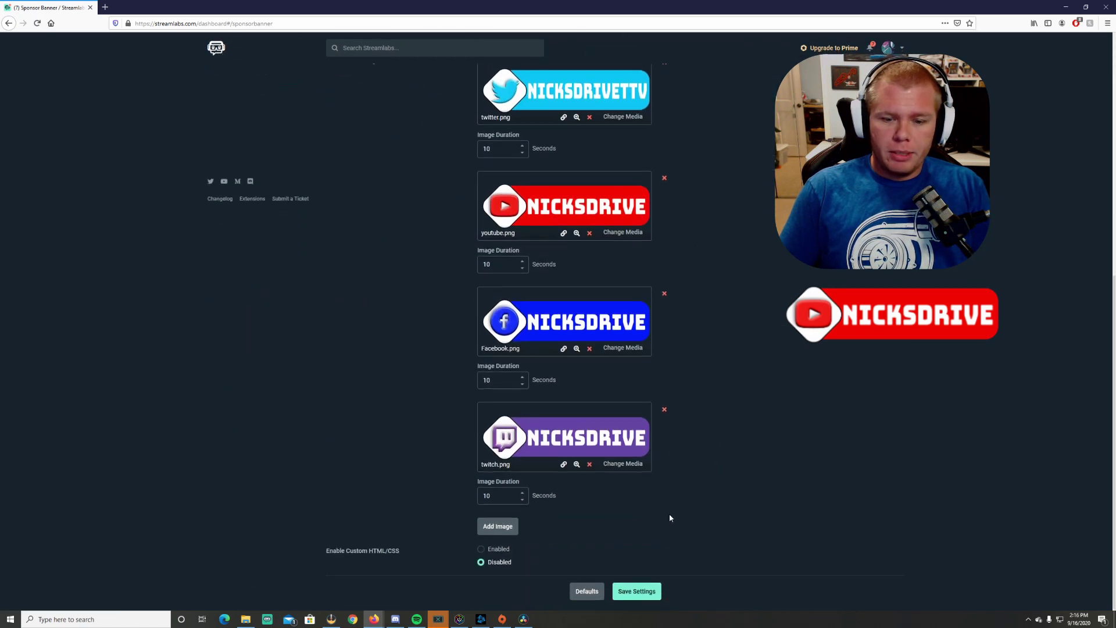
{"action": "left_click", "coordinate": [631, 592]}
{"action": "scroll", "coordinate": [724, 418], "scroll_direction": "up", "scroll_amount": 7}
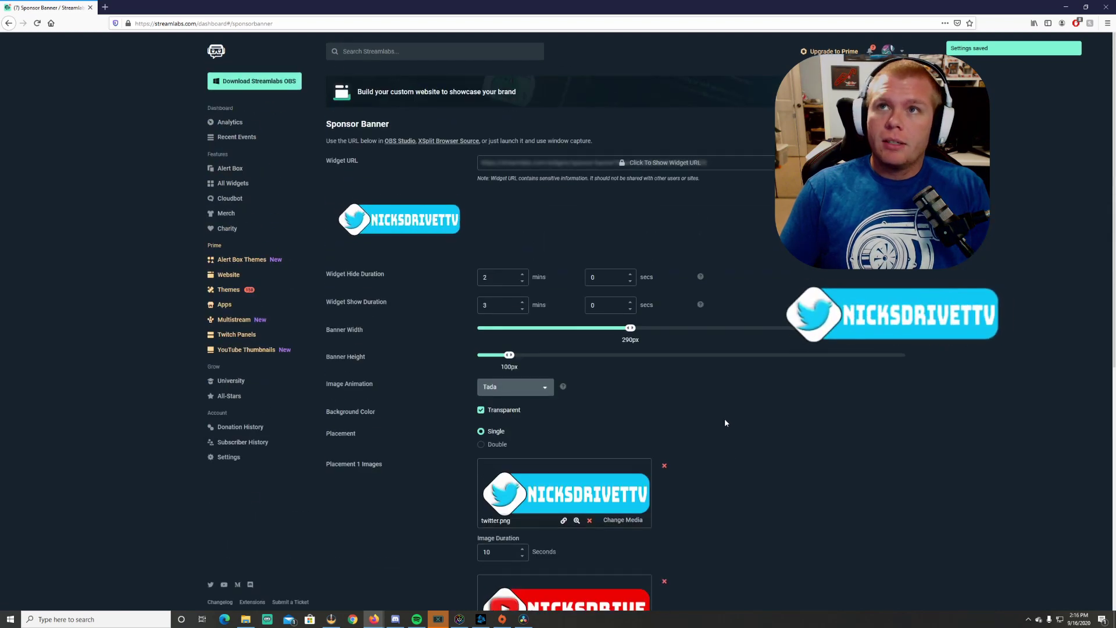